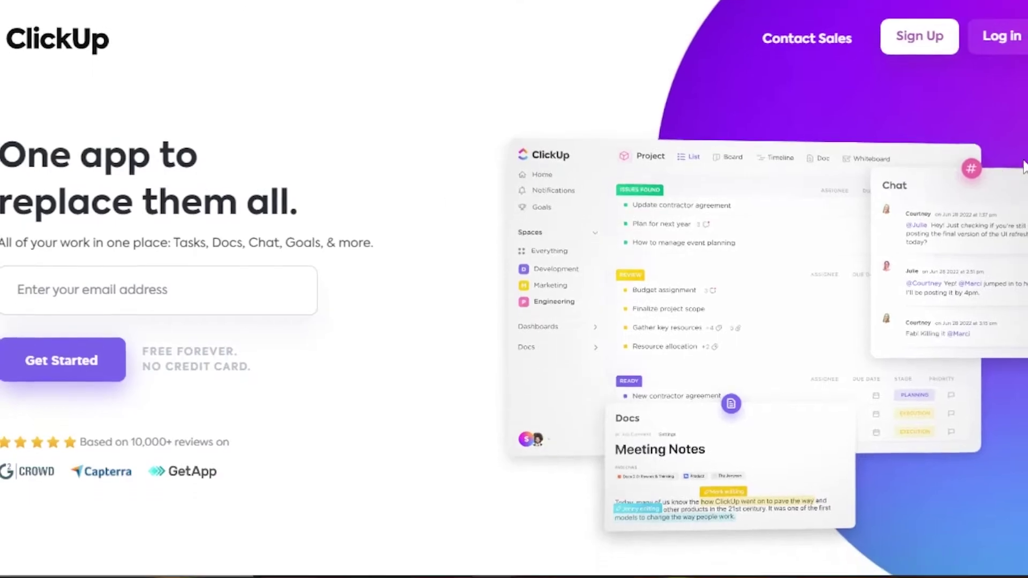
Scroll through the homepage's Docs and ClickApps sections, then back to the top
scroll(1024, 166, down, 8)
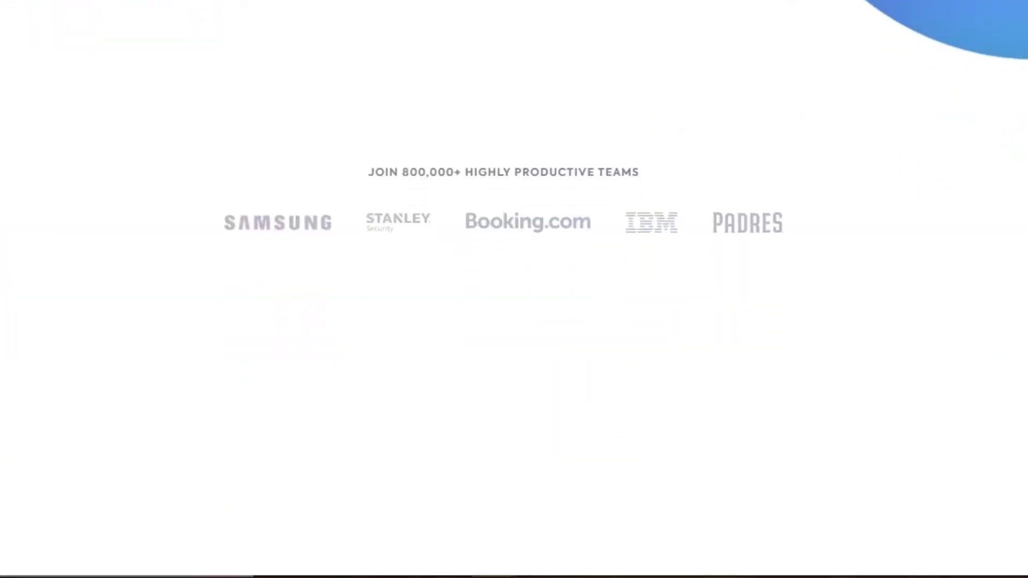
scroll(514, 289, down, 20)
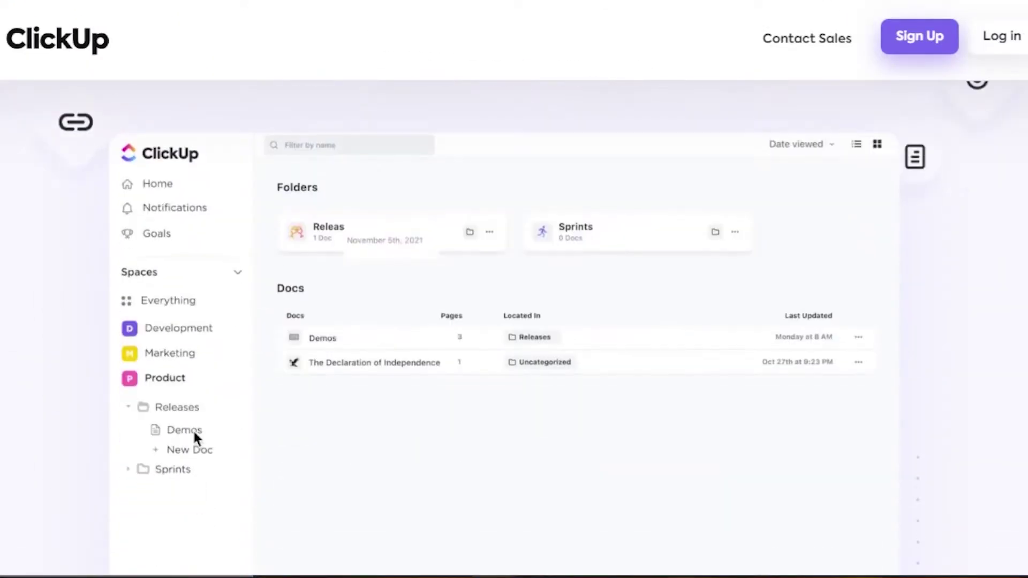
scroll(514, 290, down, 10)
scroll(514, 290, up, 12)
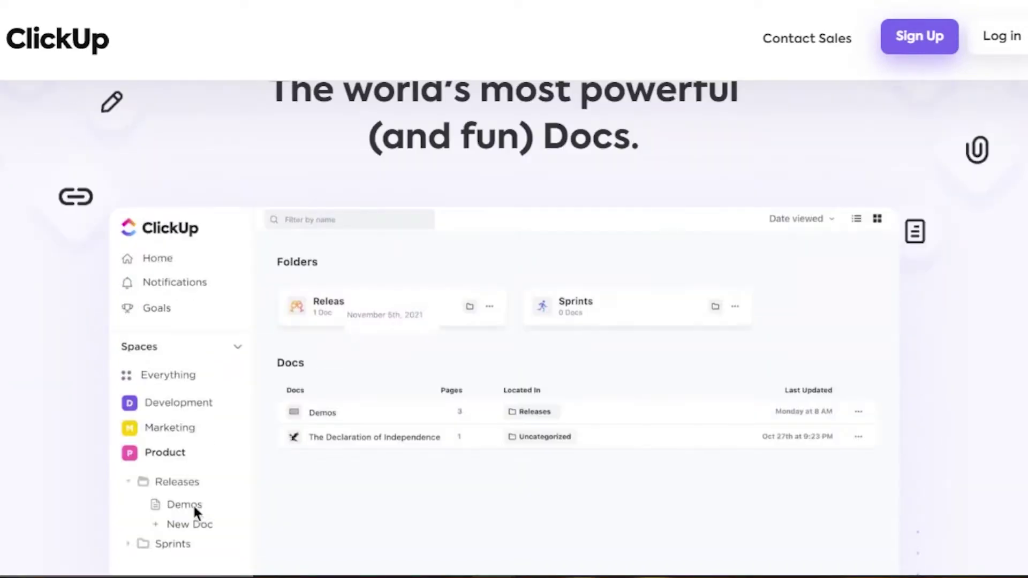
scroll(194, 512, up, 9)
scroll(188, 91, down, 12)
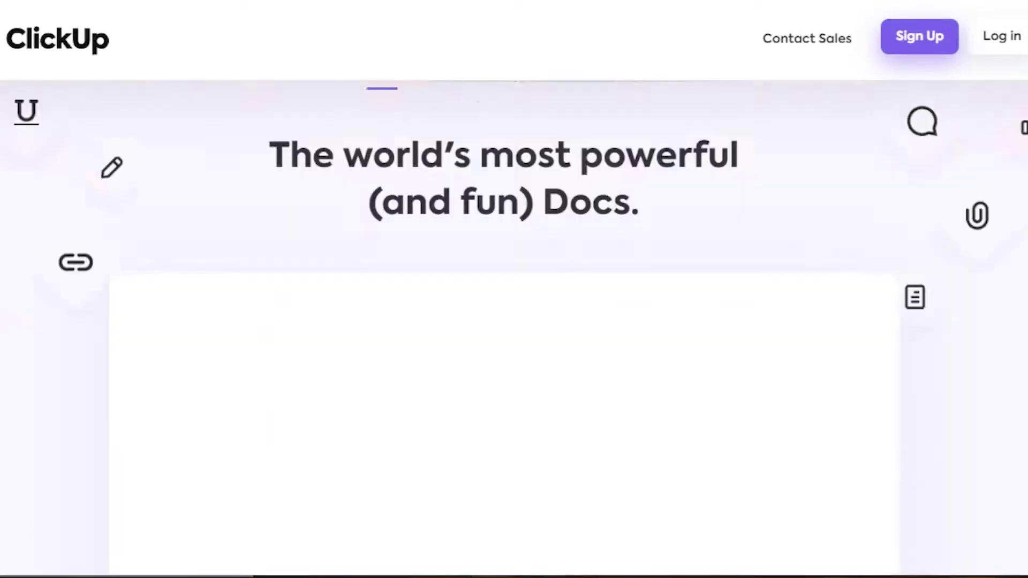
scroll(189, 91, down, 6)
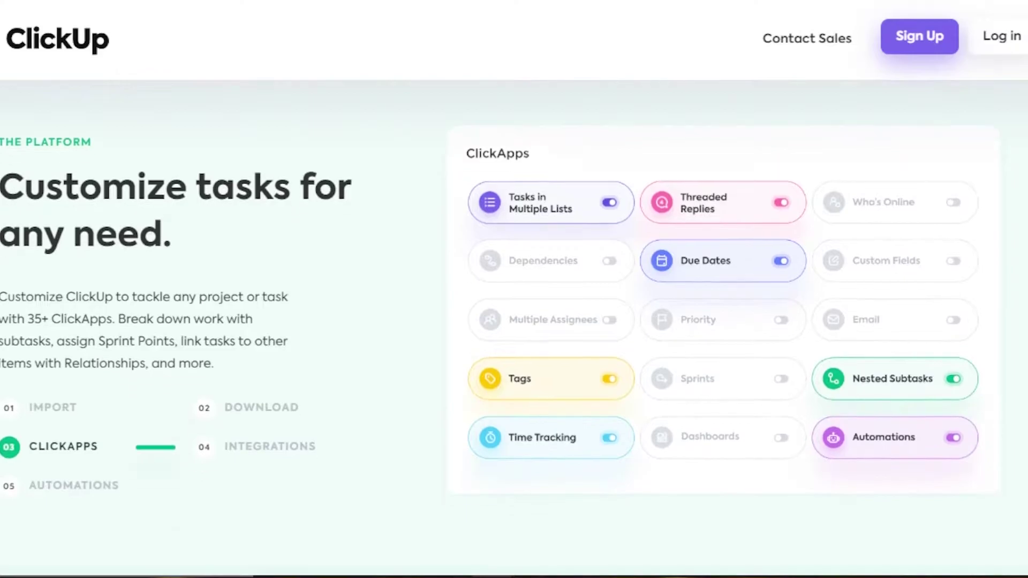
scroll(239, 426, up, 12)
scroll(134, 8, up, 15)
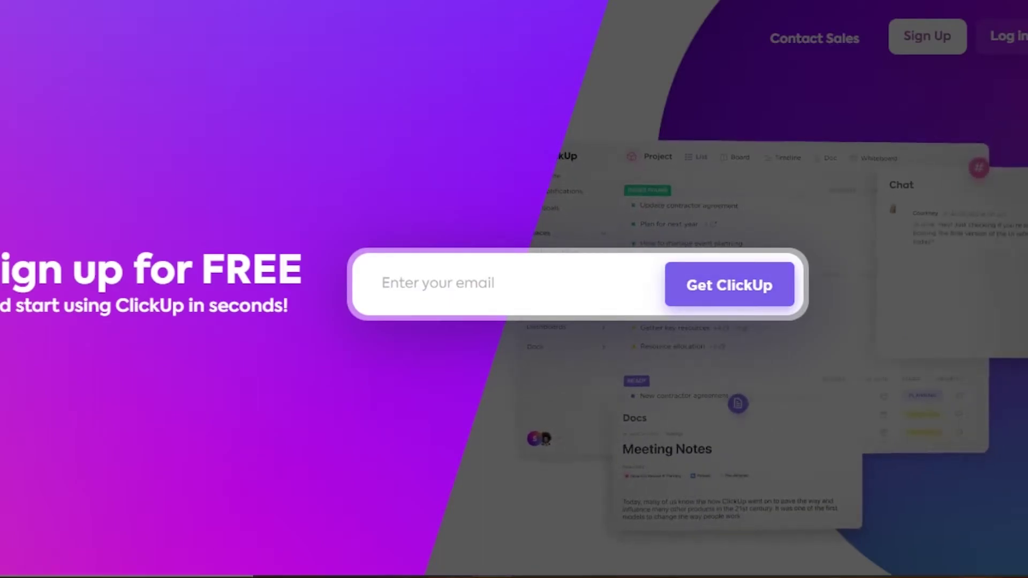
Dismiss the sign-up popup and scroll the sidebar's Spaces list beside the Project Management board
click(393, 68)
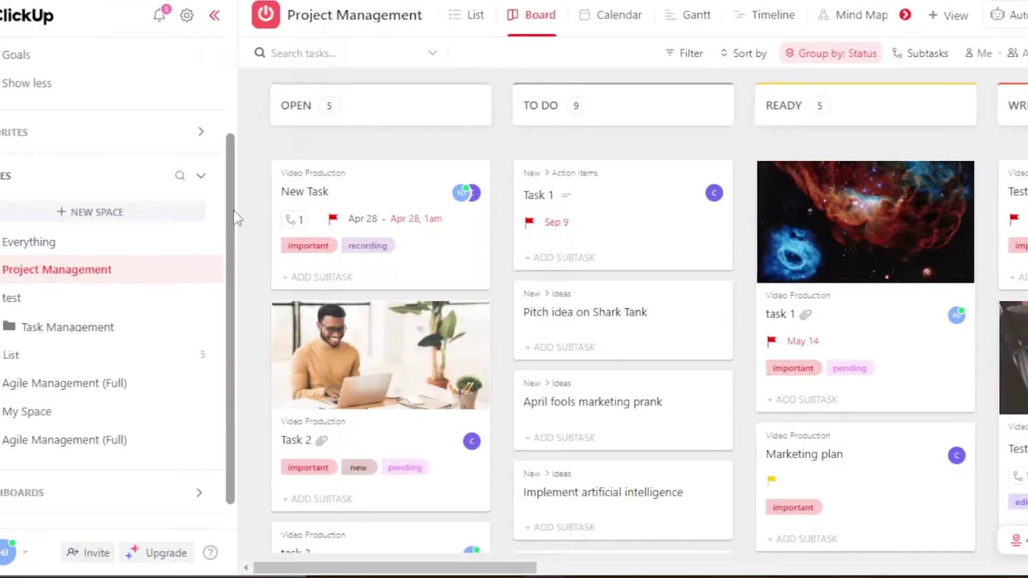
drag(175, 190, 179, 305)
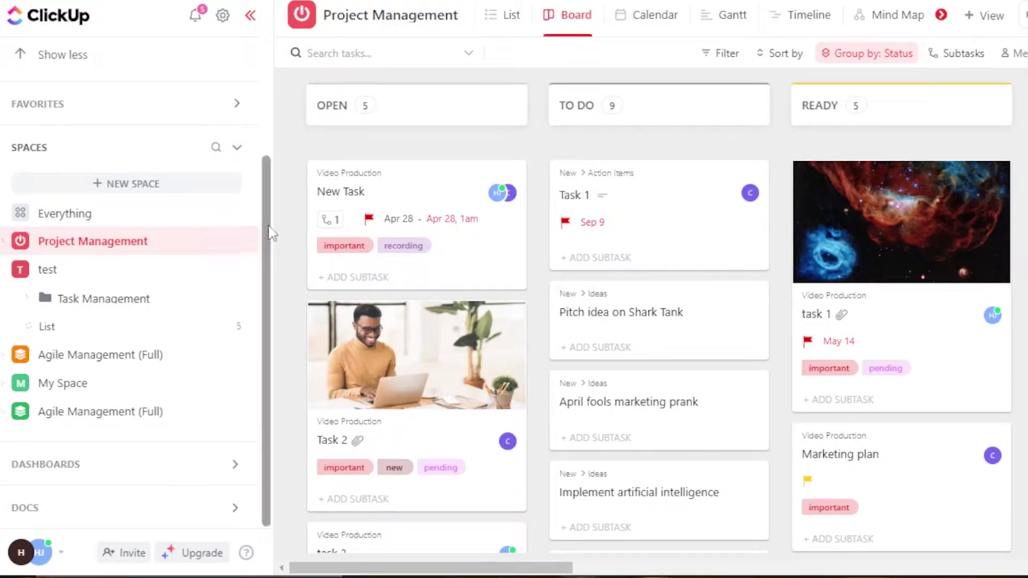
drag(267, 232, 275, 83)
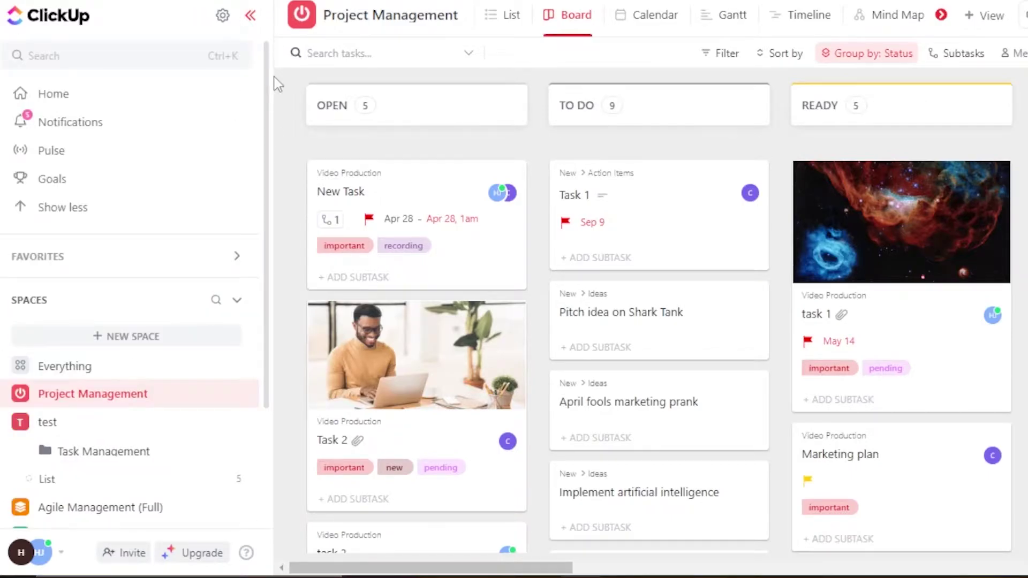
drag(270, 95, 283, 40)
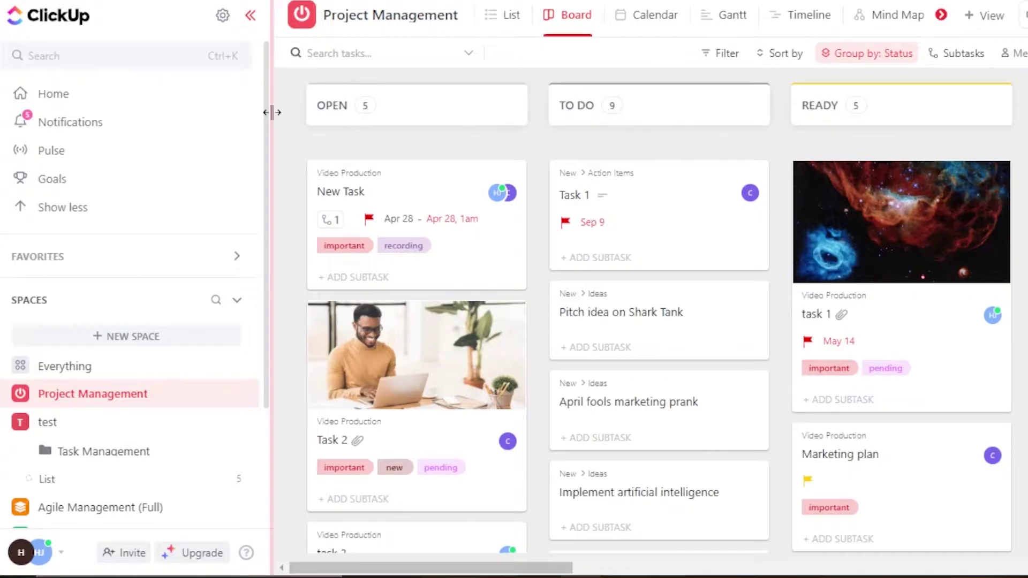
drag(266, 122, 273, 83)
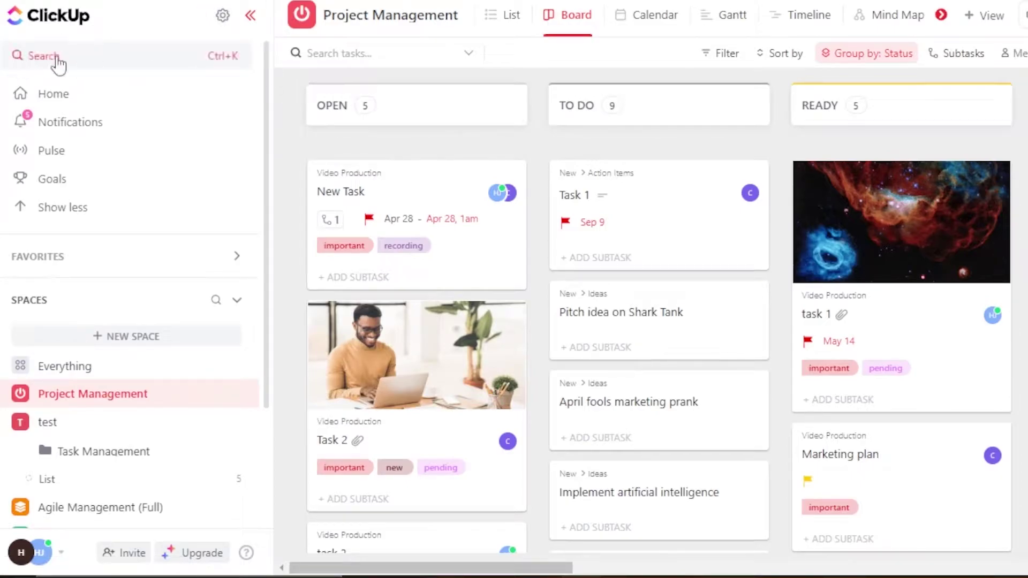
drag(268, 100, 264, 142)
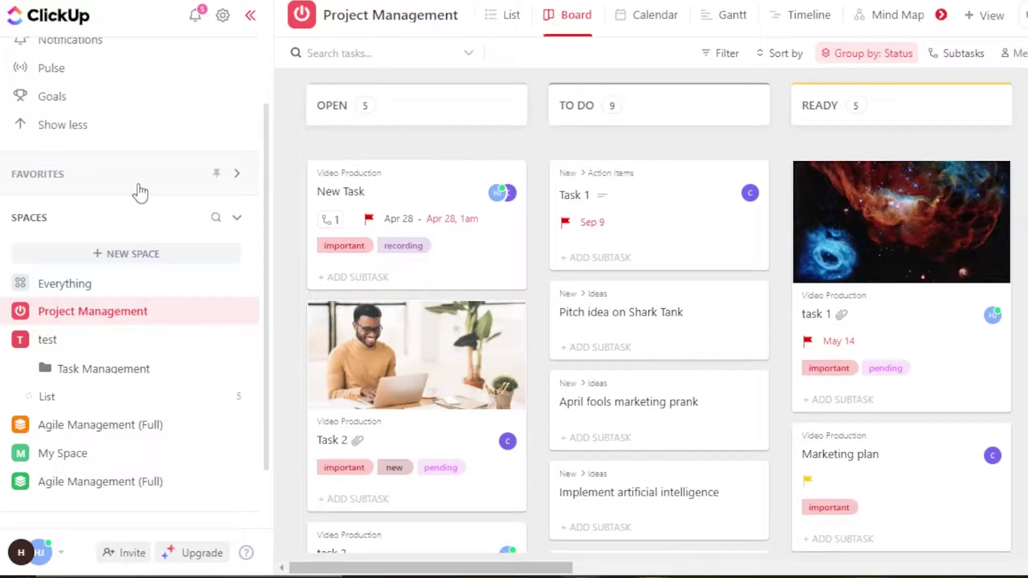
drag(266, 185, 263, 220)
scroll(260, 252, down, 1)
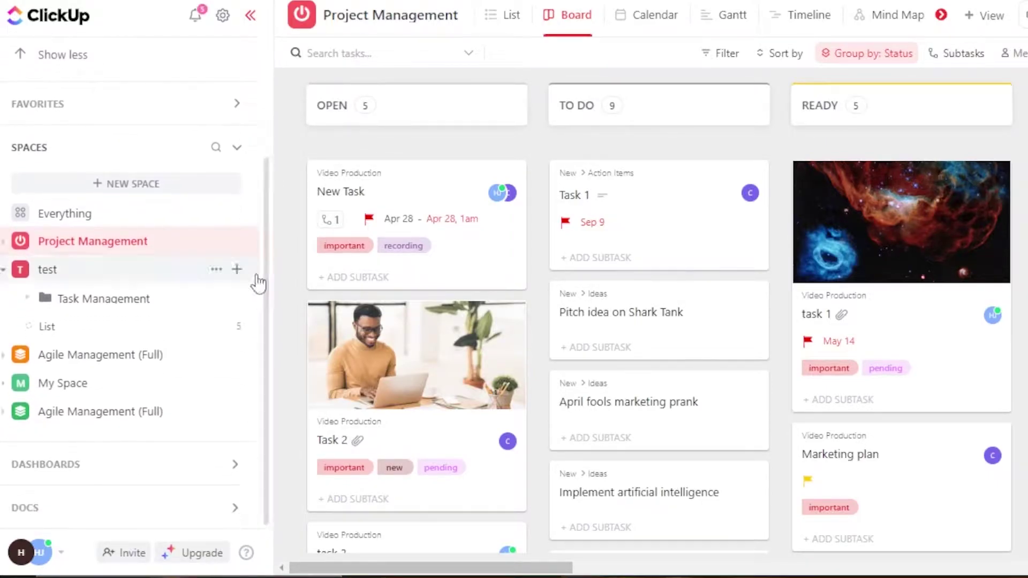
drag(266, 292, 266, 315)
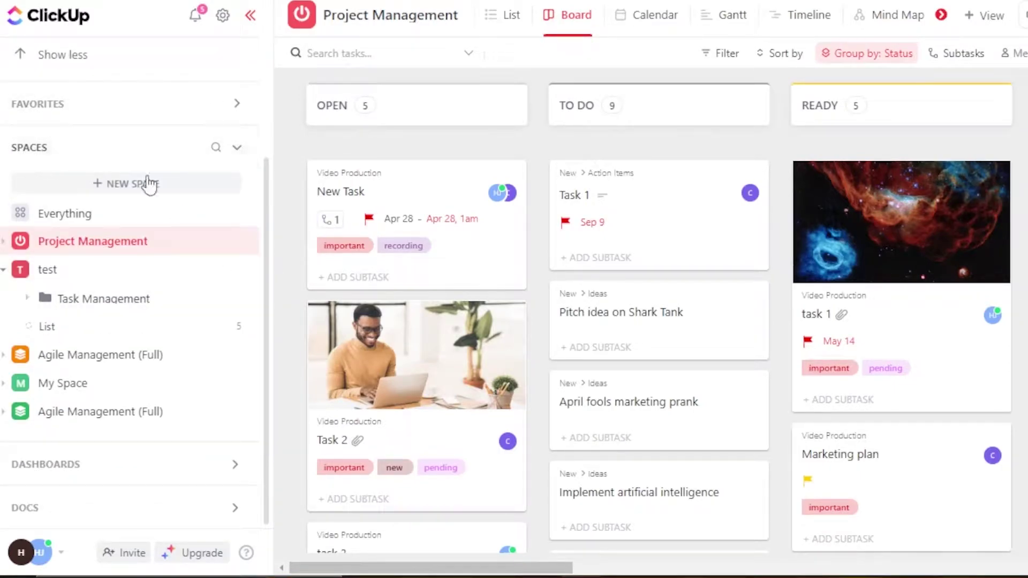
Start a new space named TSG and continue to its colour and avatar step
click(119, 187)
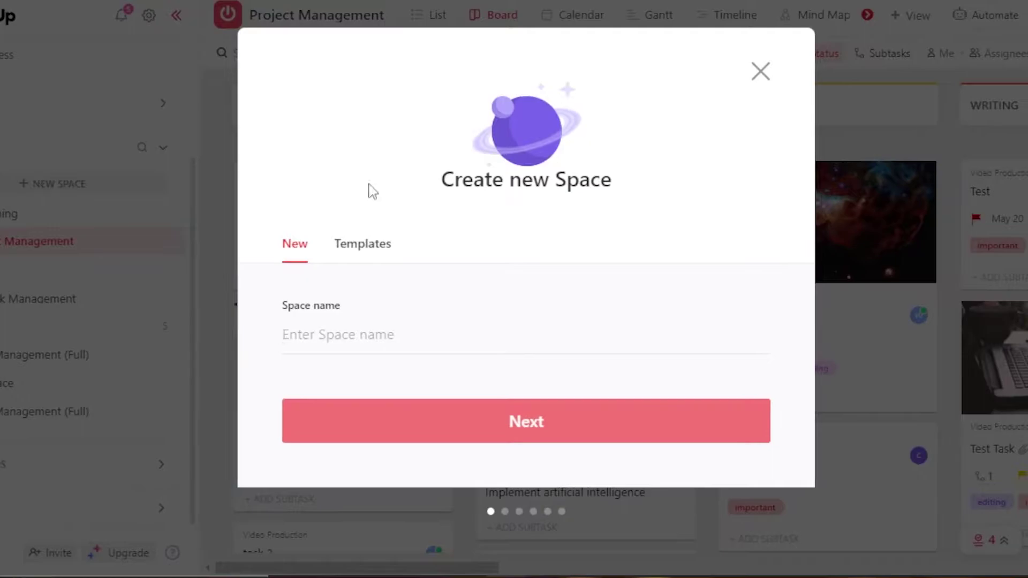
click(366, 328)
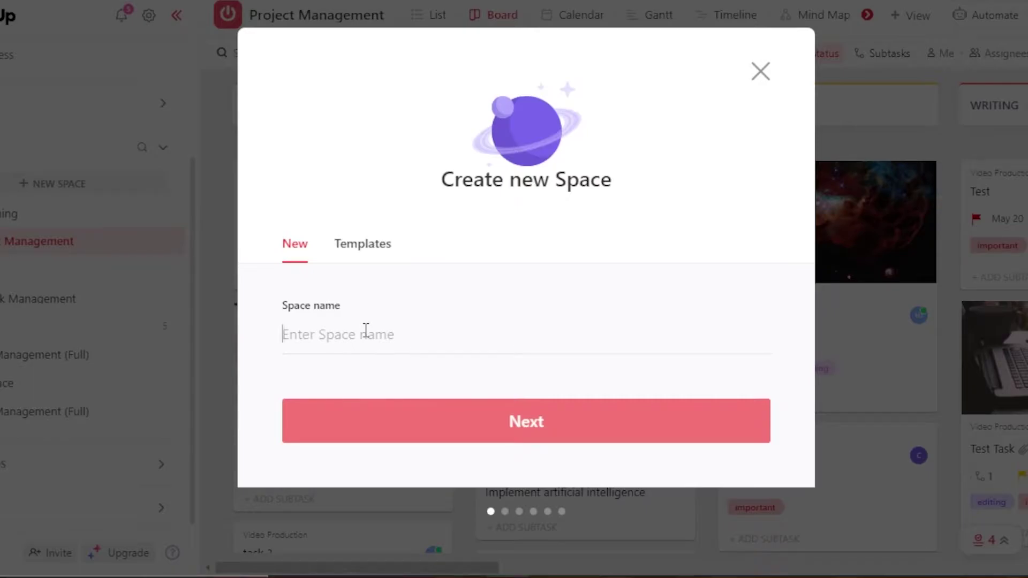
text(TSG)
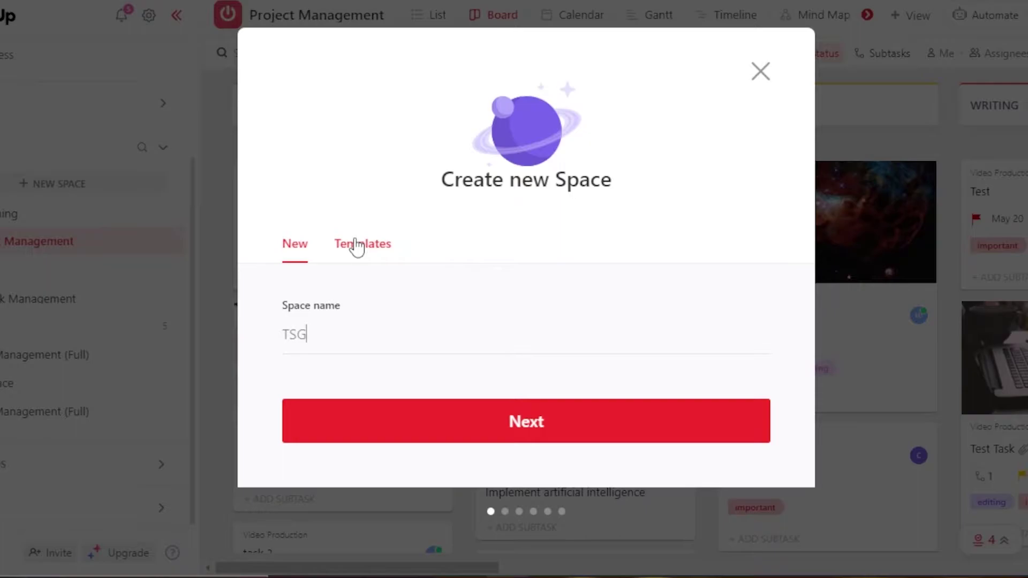
click(529, 428)
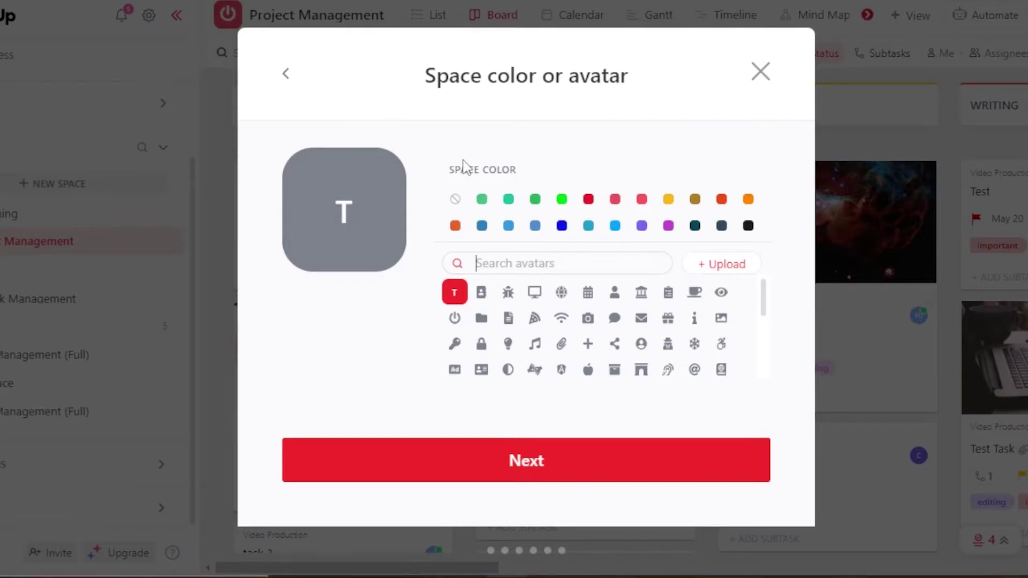
Give the TSG space a teal colour and the Wi-Fi avatar
click(589, 225)
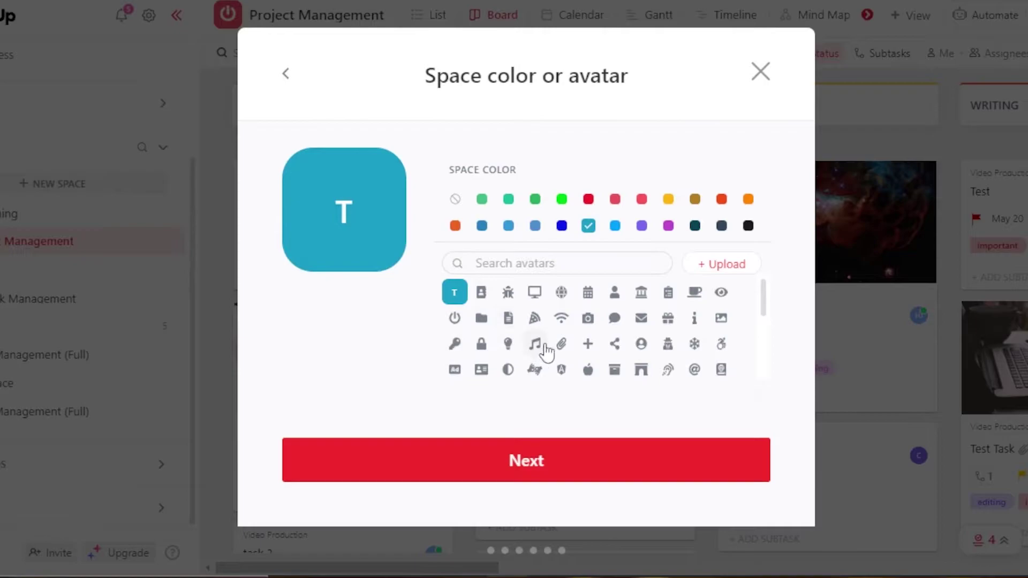
click(561, 319)
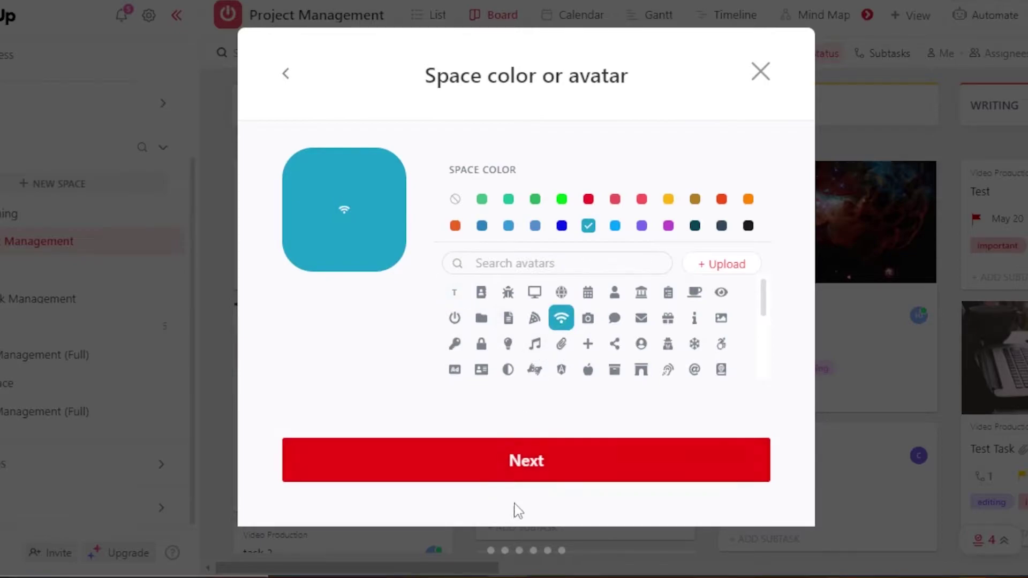
click(527, 461)
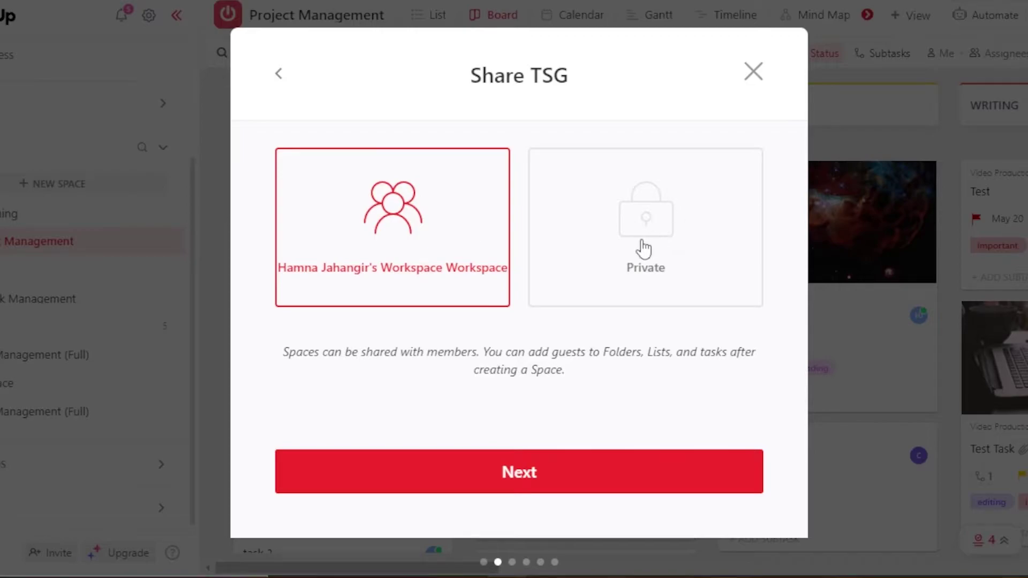
Share TSG with the whole Workspace instead of Private and continue to statuses
click(642, 248)
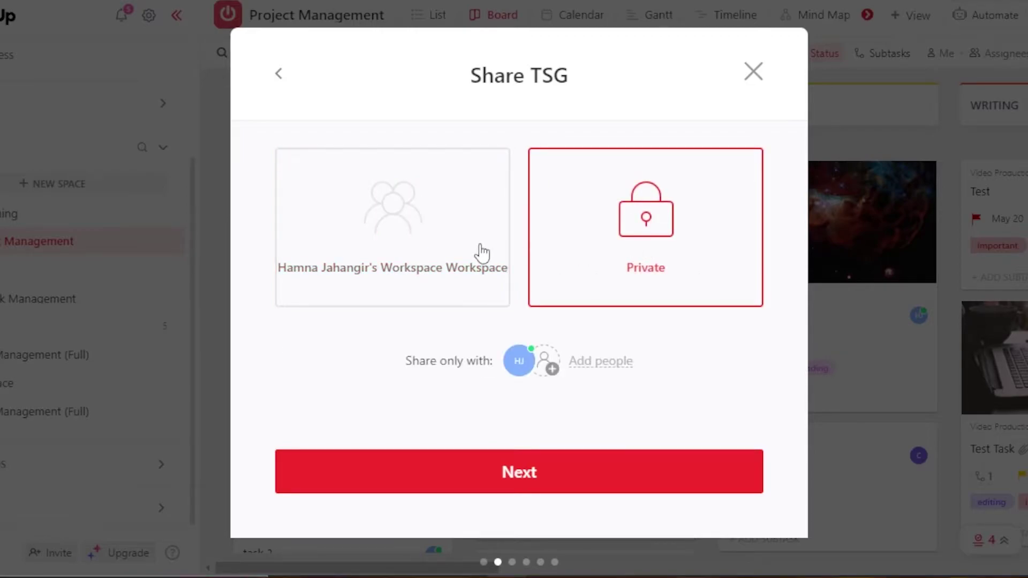
click(482, 252)
click(563, 474)
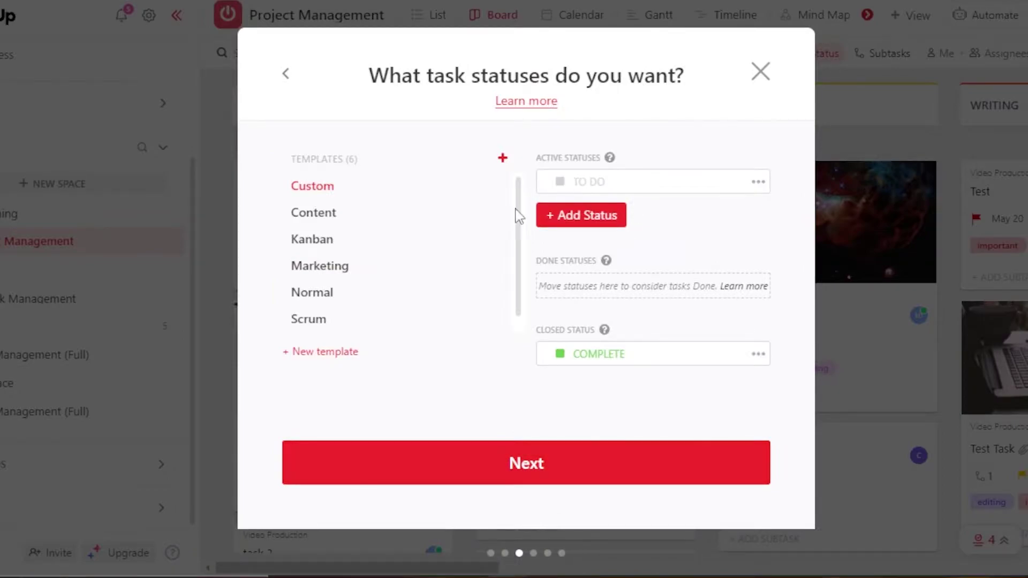
Add IN PROGRES and COMPLETED as new active statuses
drag(518, 211, 520, 177)
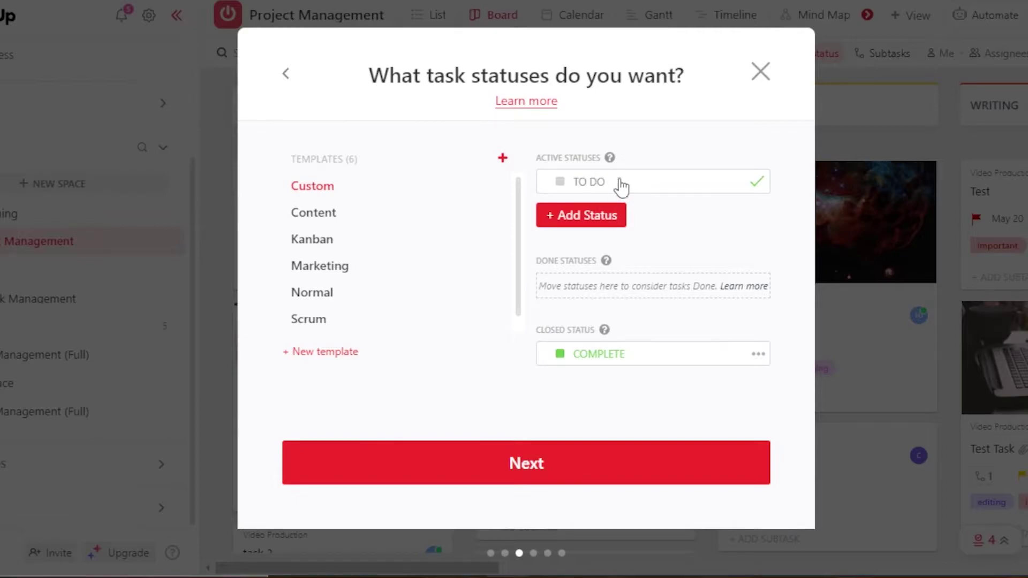
click(598, 214)
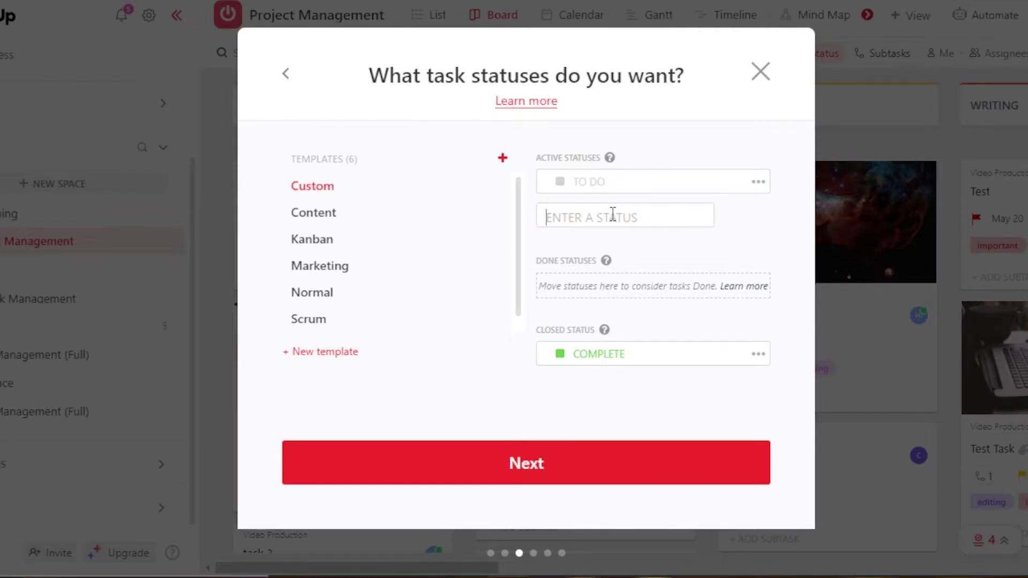
text(IN)
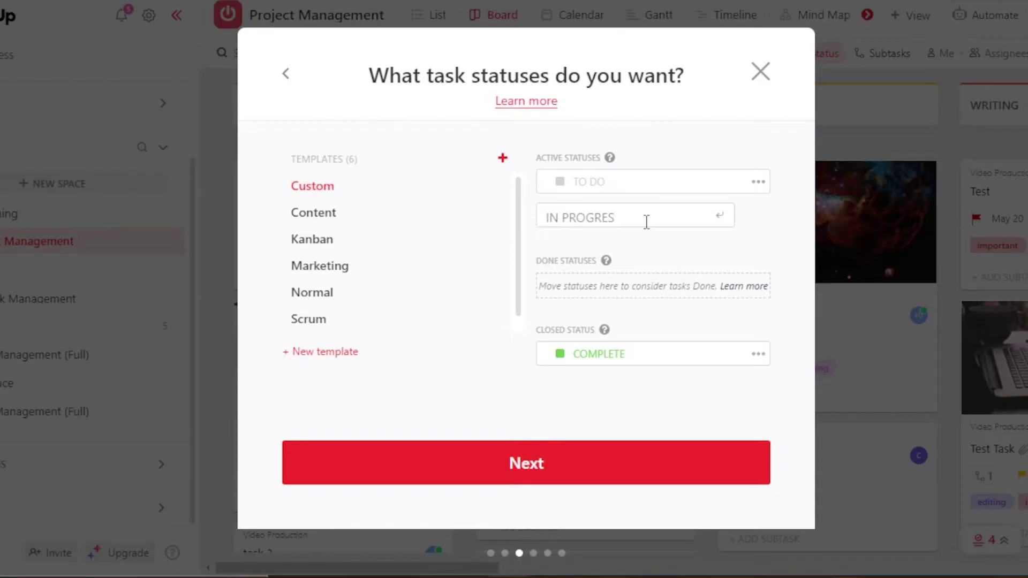
text(PROGRES)
key(Return)
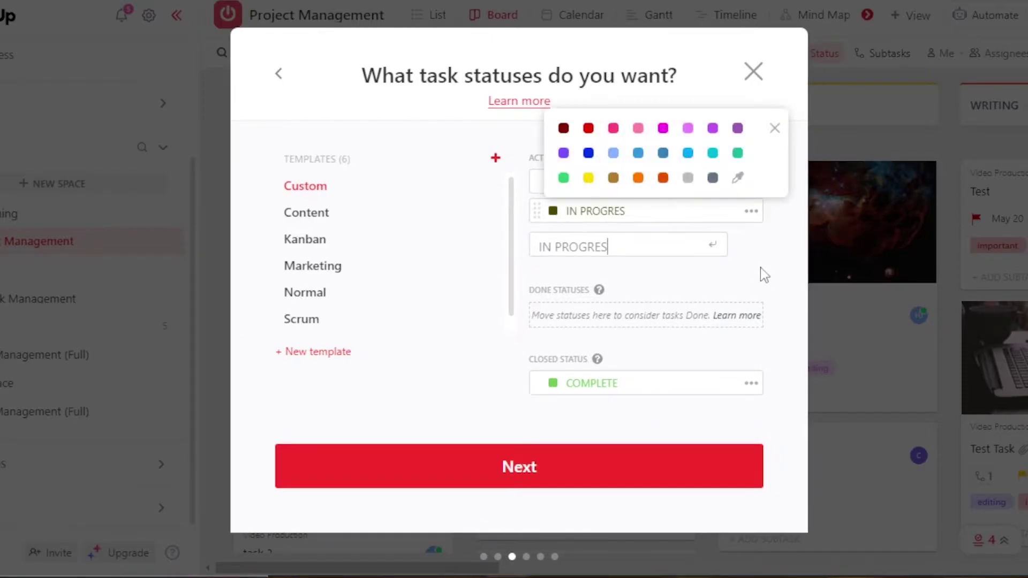
key(Escape)
click(579, 247)
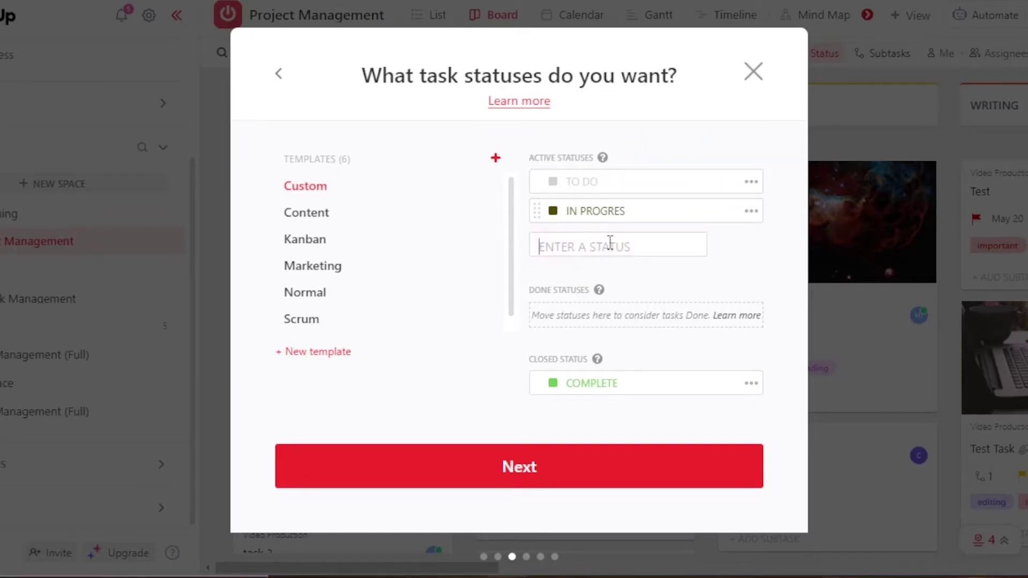
text(COMPLETED)
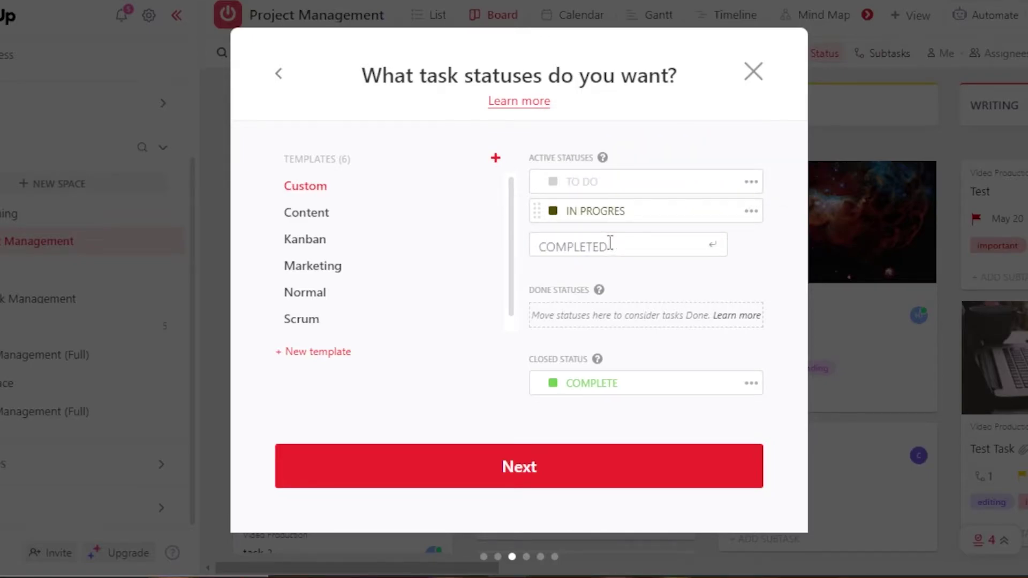
key(Return)
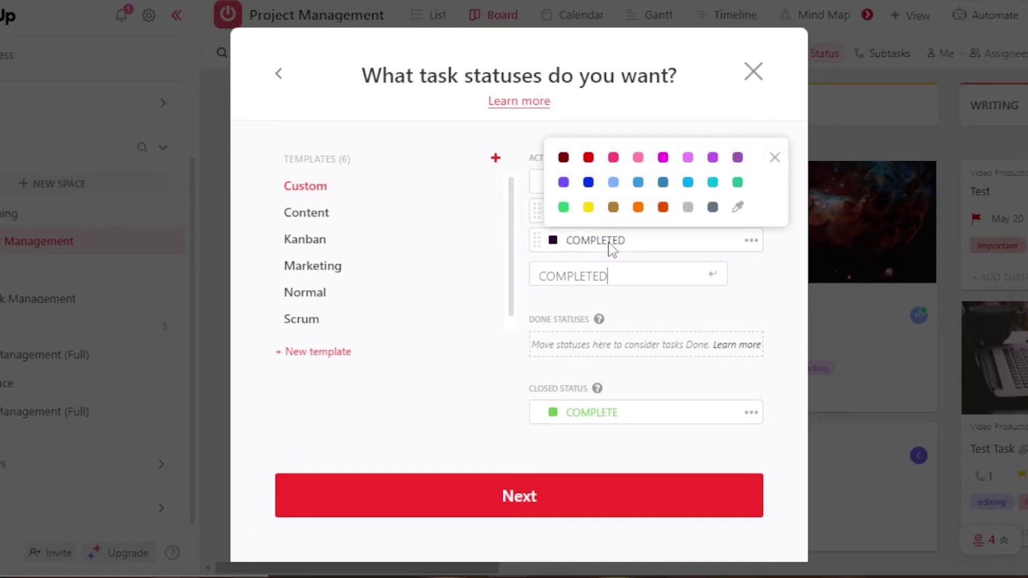
Colour COMPLETED green, IN PROGRES orange and TO DO pink, then continue to ClickApps
click(563, 206)
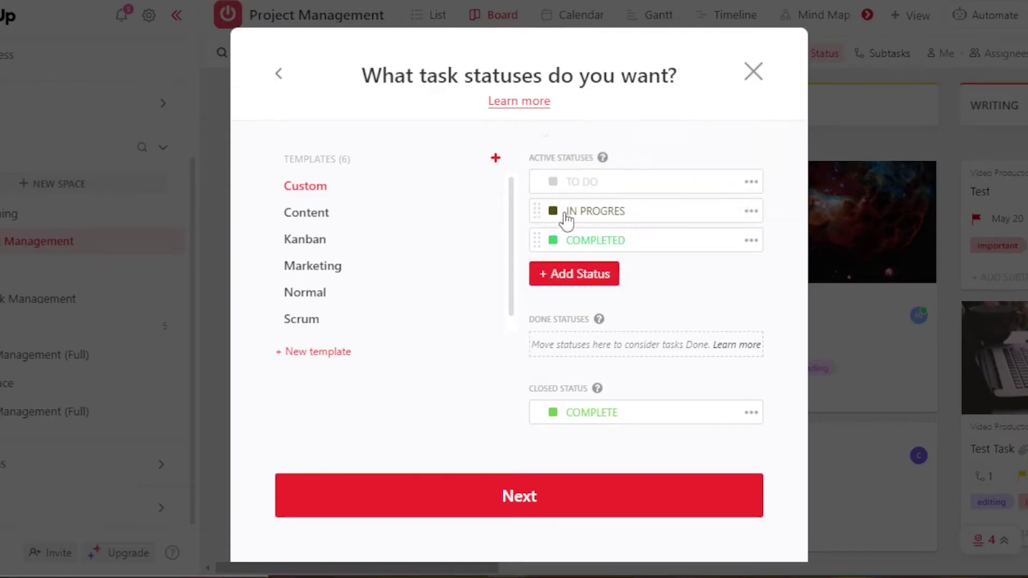
click(553, 211)
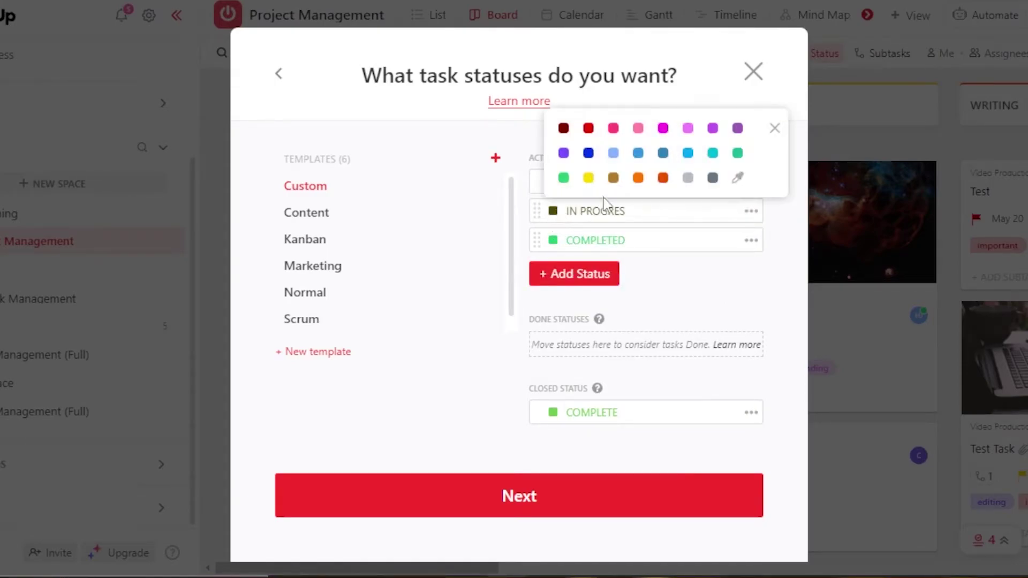
click(638, 178)
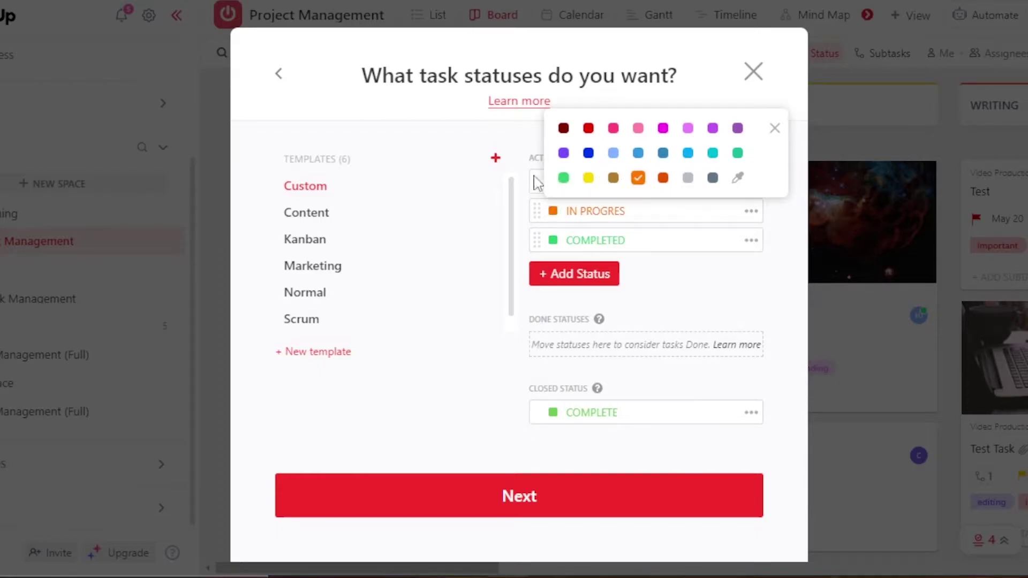
click(553, 182)
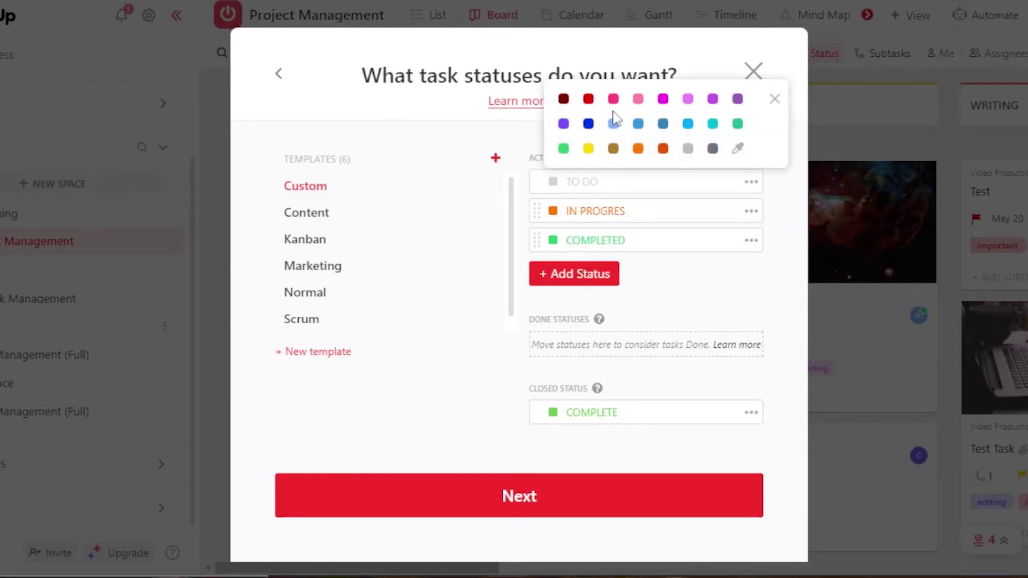
click(614, 100)
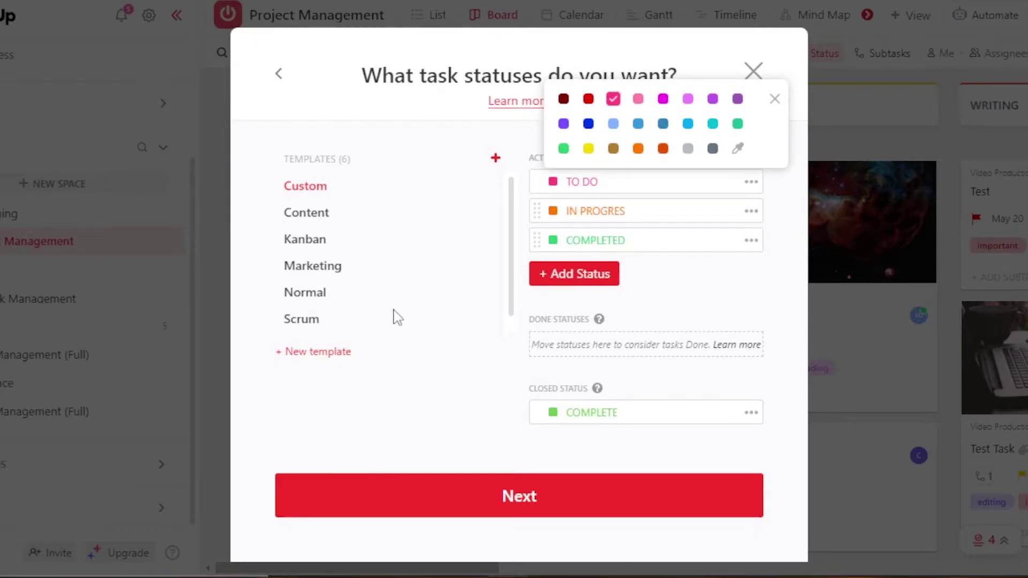
click(775, 102)
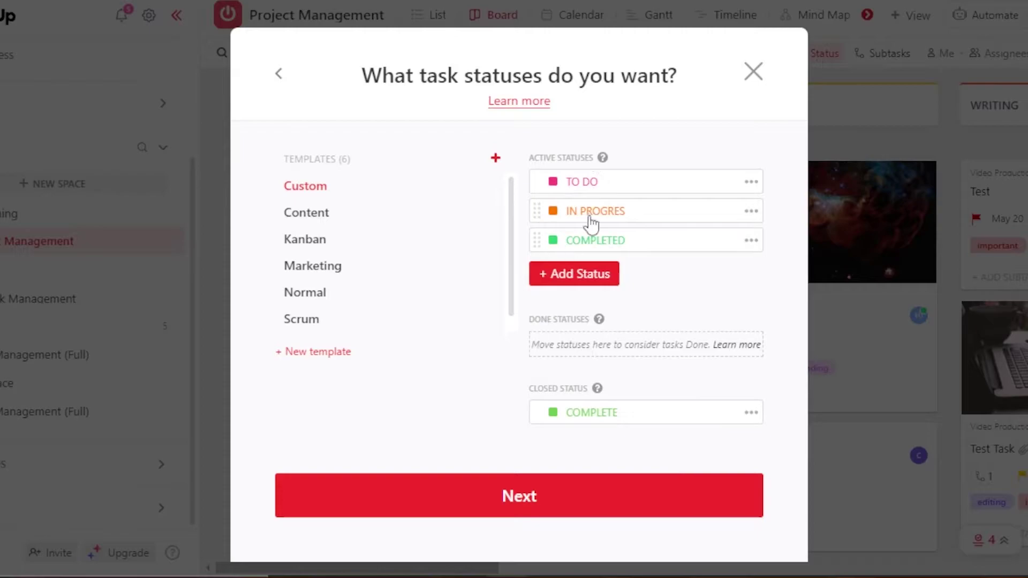
click(547, 497)
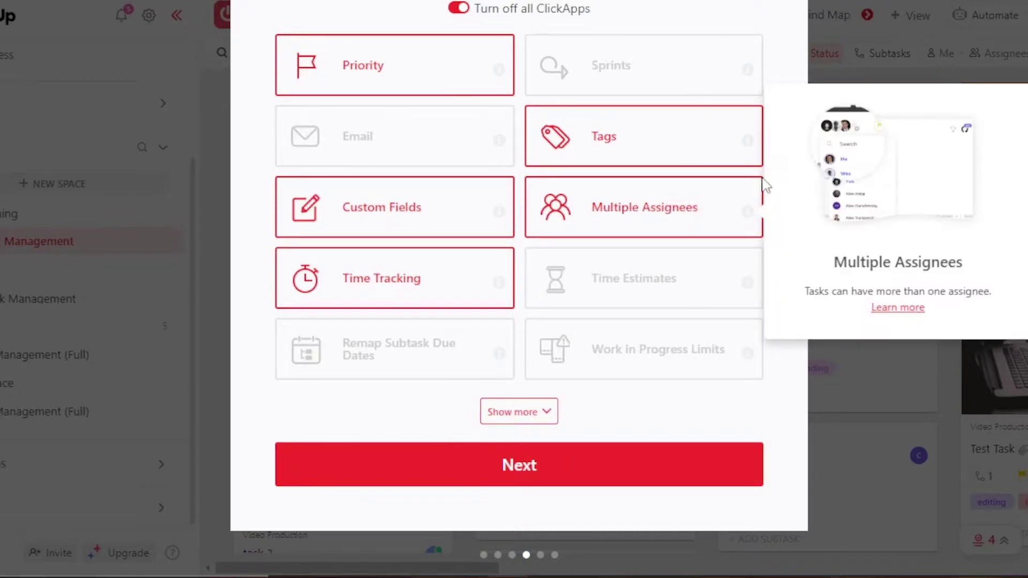
Expand and review the full ClickApps list, then continue to the views step
click(542, 412)
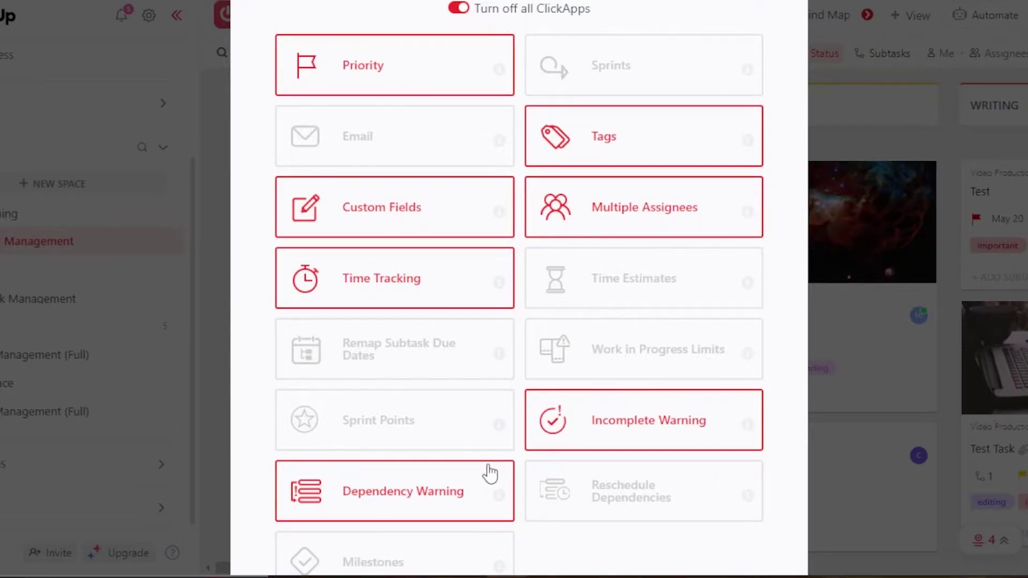
scroll(786, 355, down, 4)
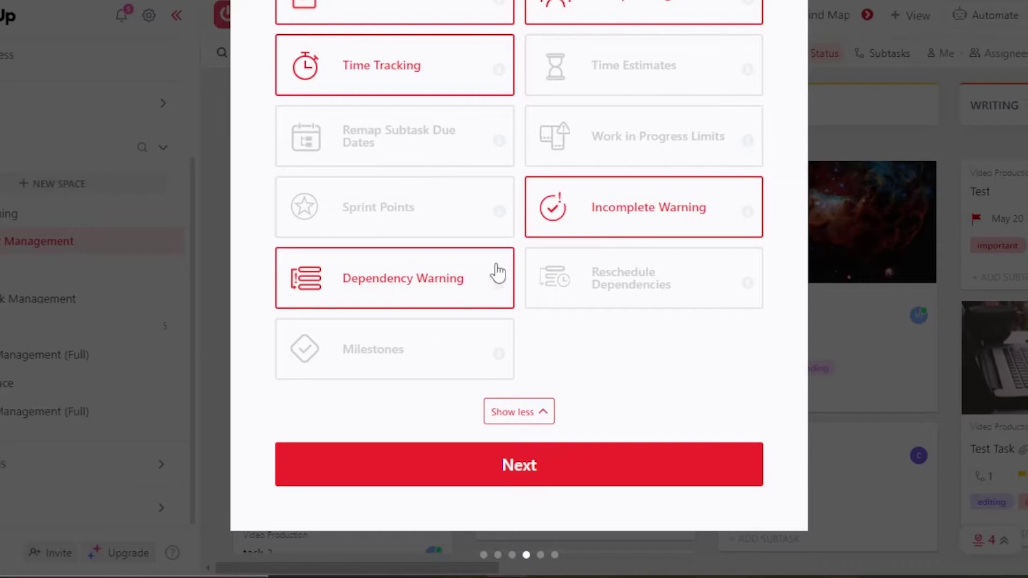
click(526, 465)
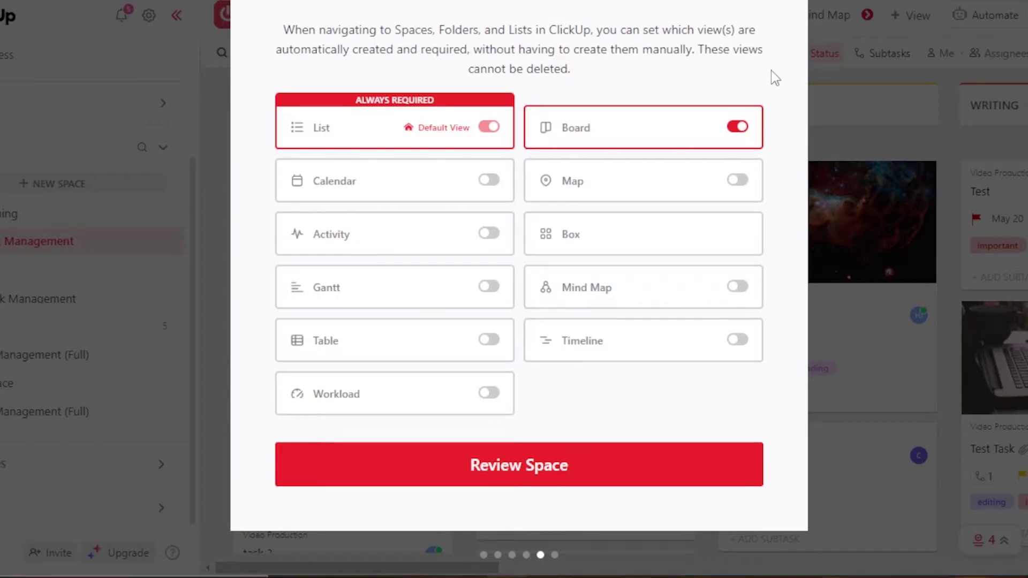
Make Calendar, Activity, Gantt and Table required views, then go to the space review
scroll(774, 77, up, 1)
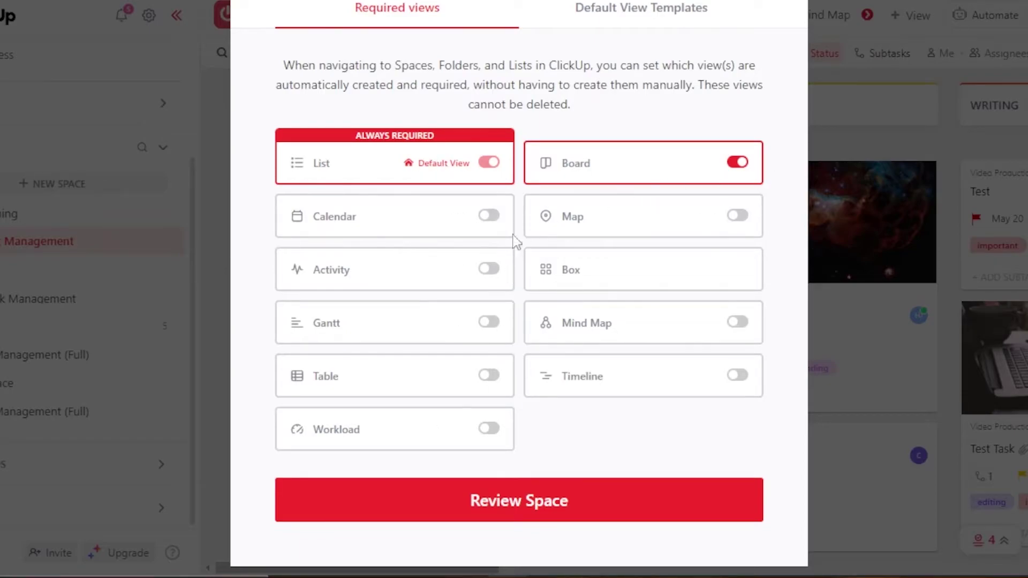
click(490, 217)
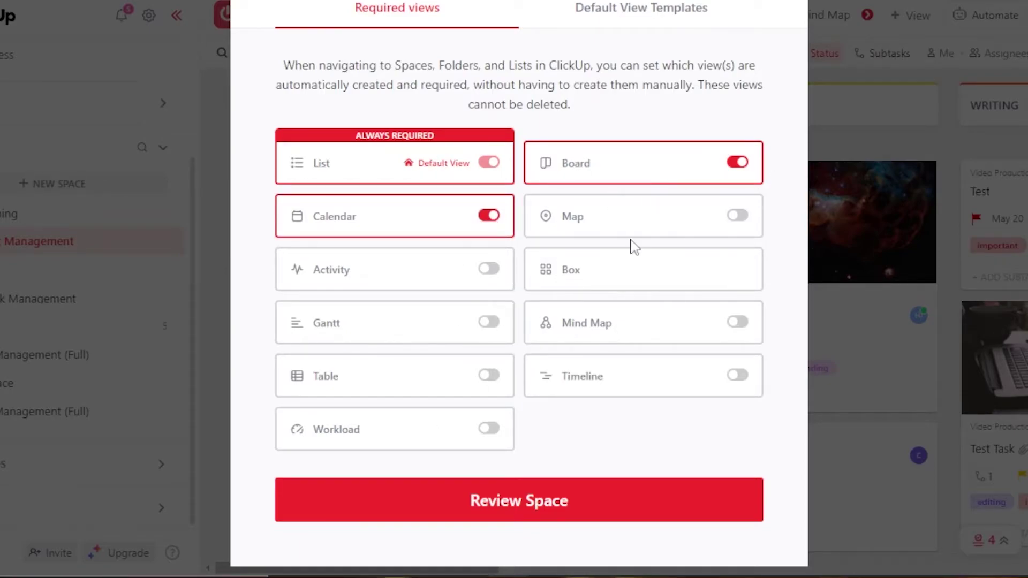
click(496, 272)
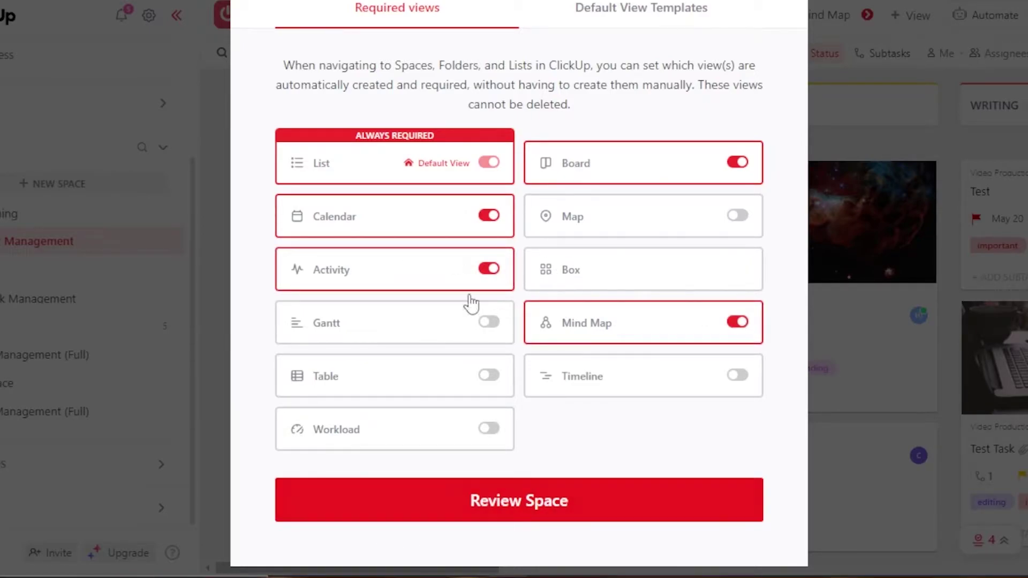
click(490, 324)
click(490, 377)
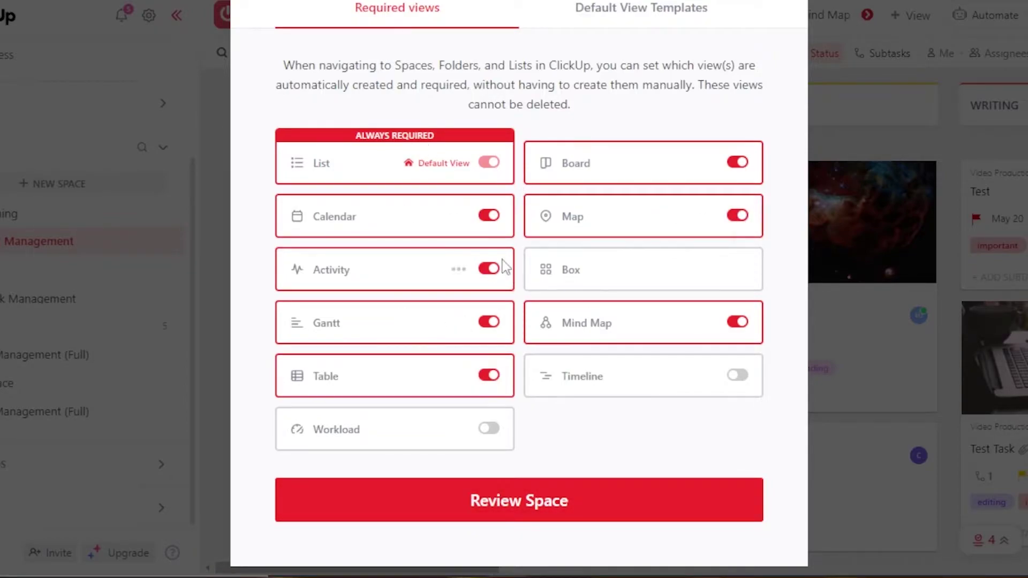
click(532, 511)
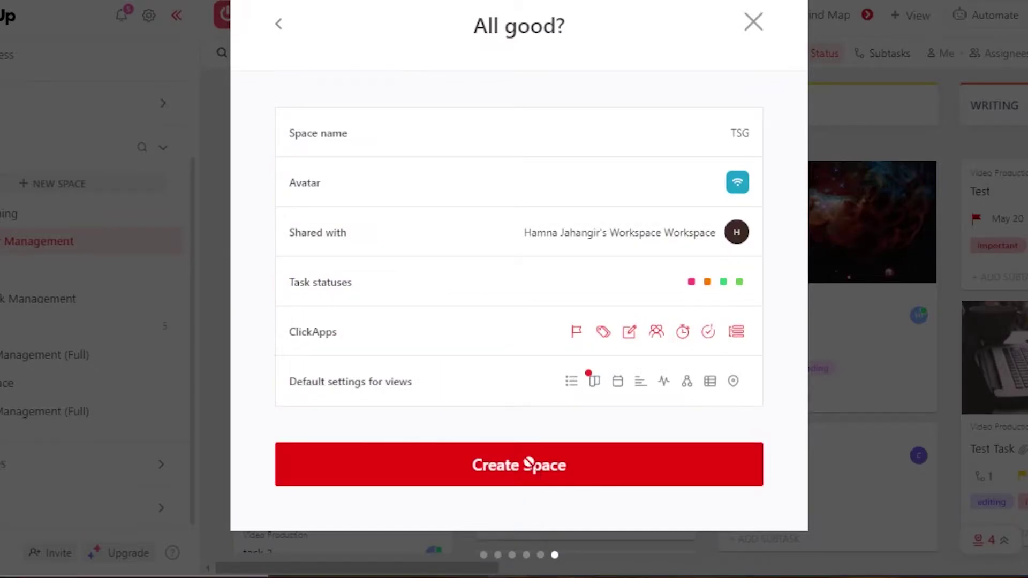
Create the TSG space, then expand and open the test space's status-grouped task list
click(529, 463)
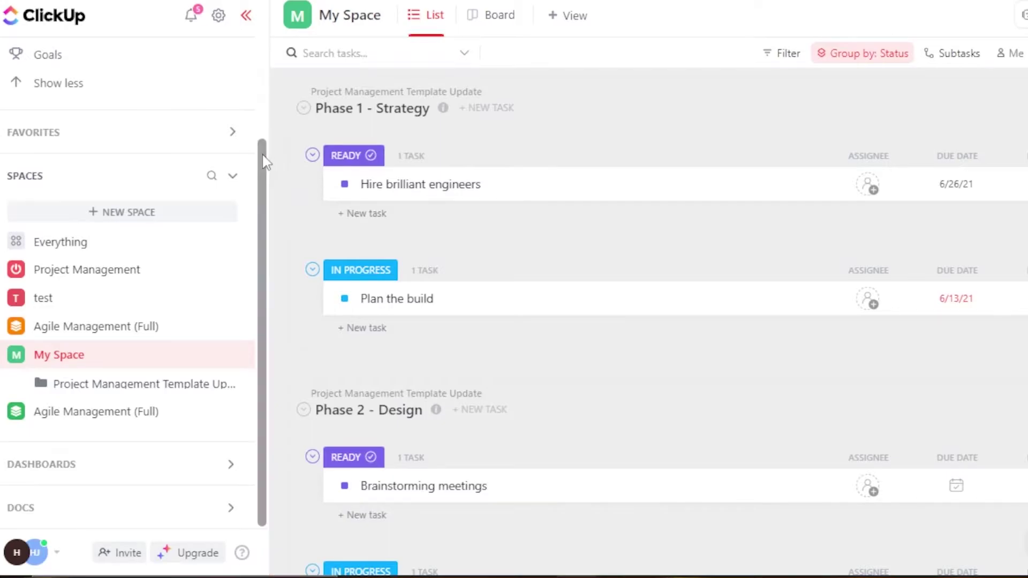
click(88, 301)
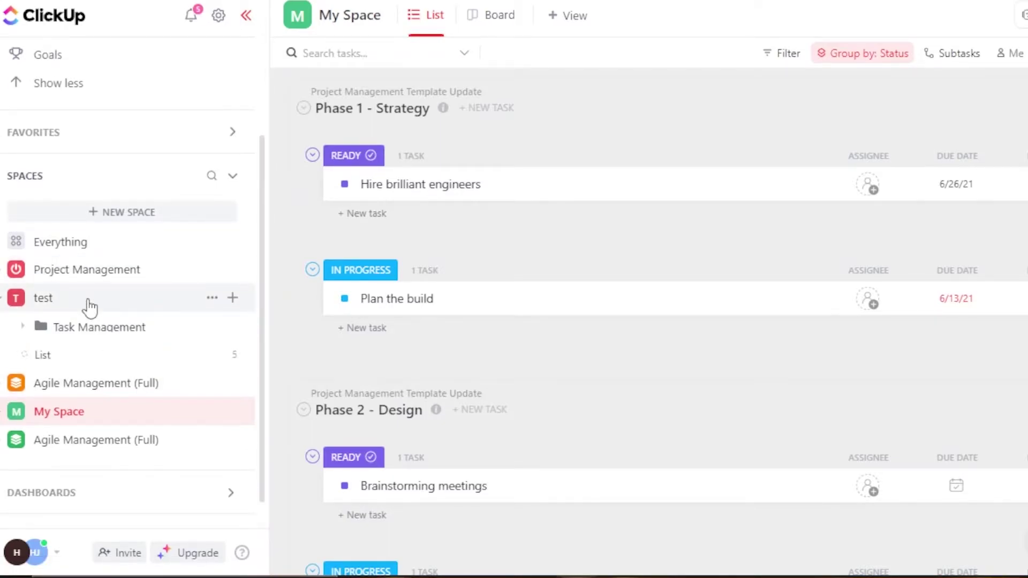
click(47, 307)
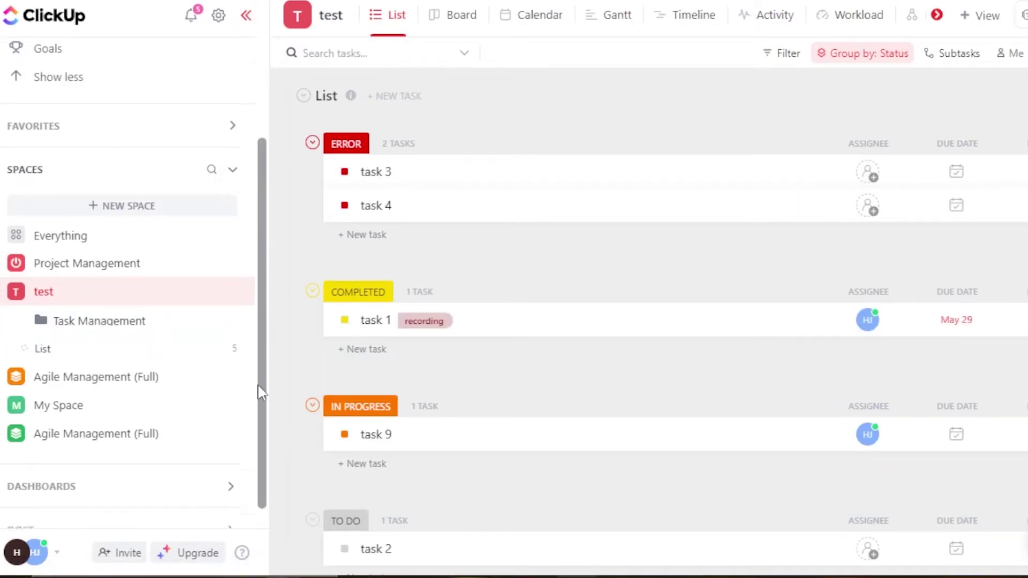
Open the Project Management board with the sidebar hidden and scroll across its columns
click(251, 270)
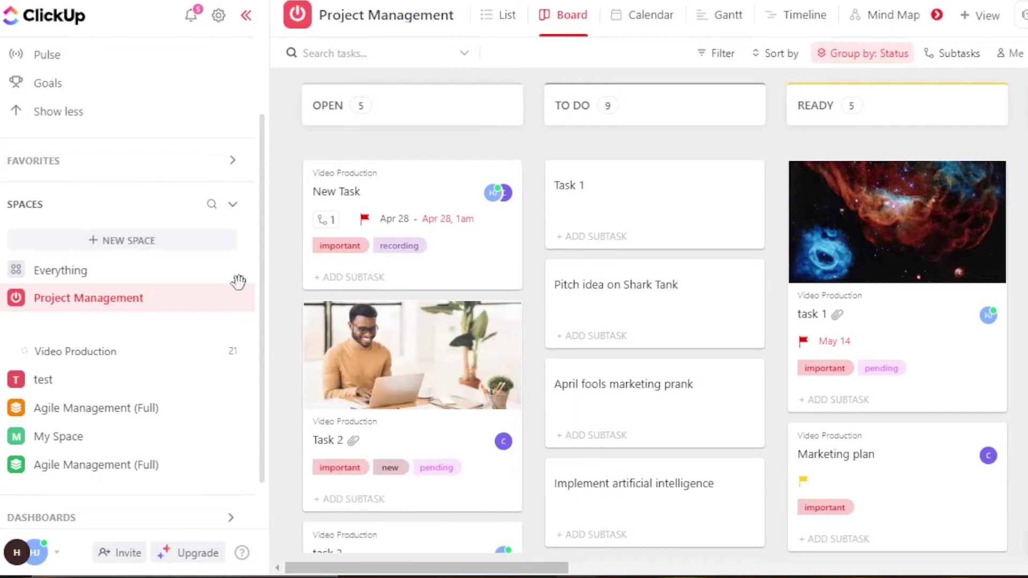
click(245, 22)
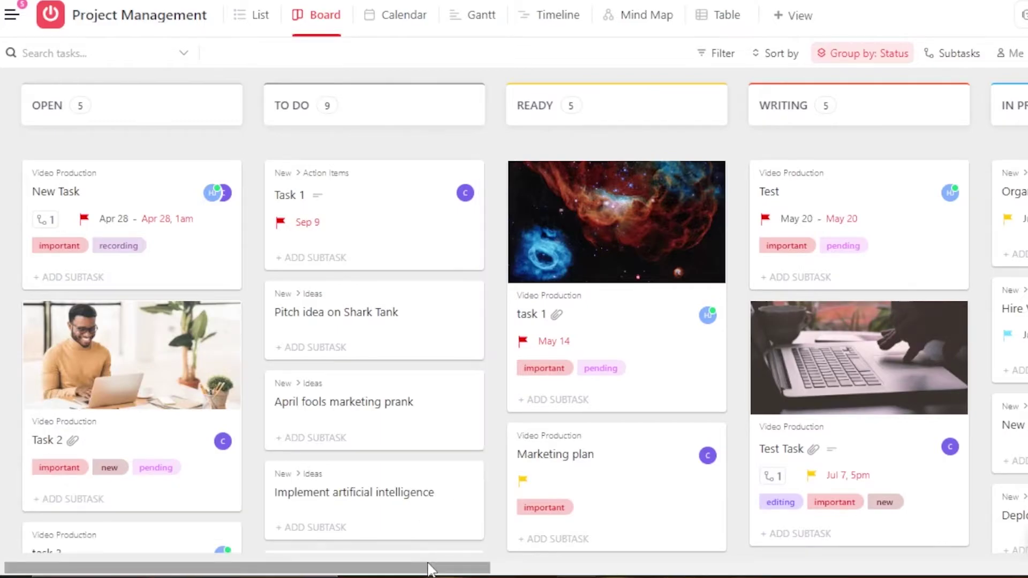
drag(429, 569, 794, 565)
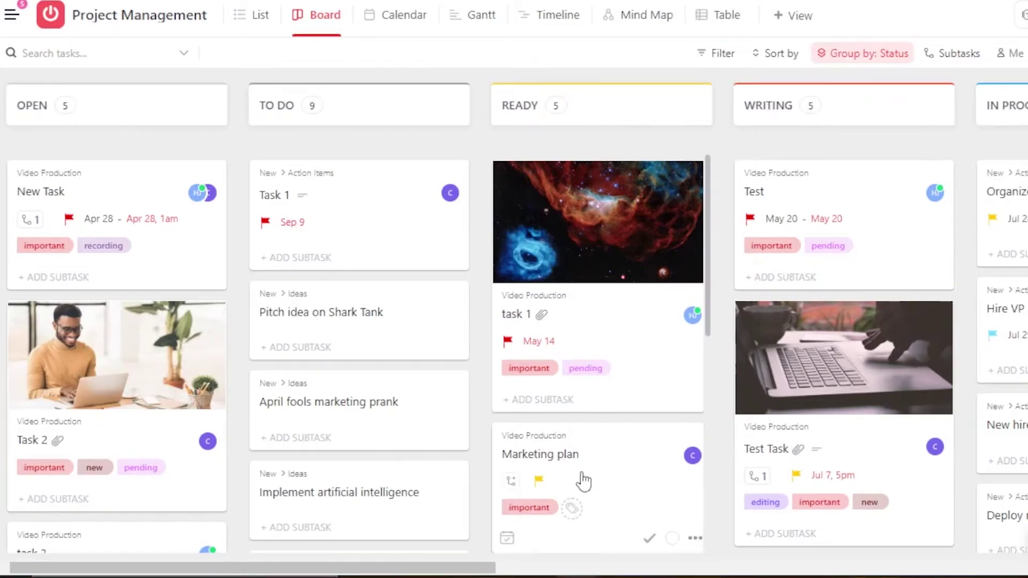
drag(477, 568, 766, 543)
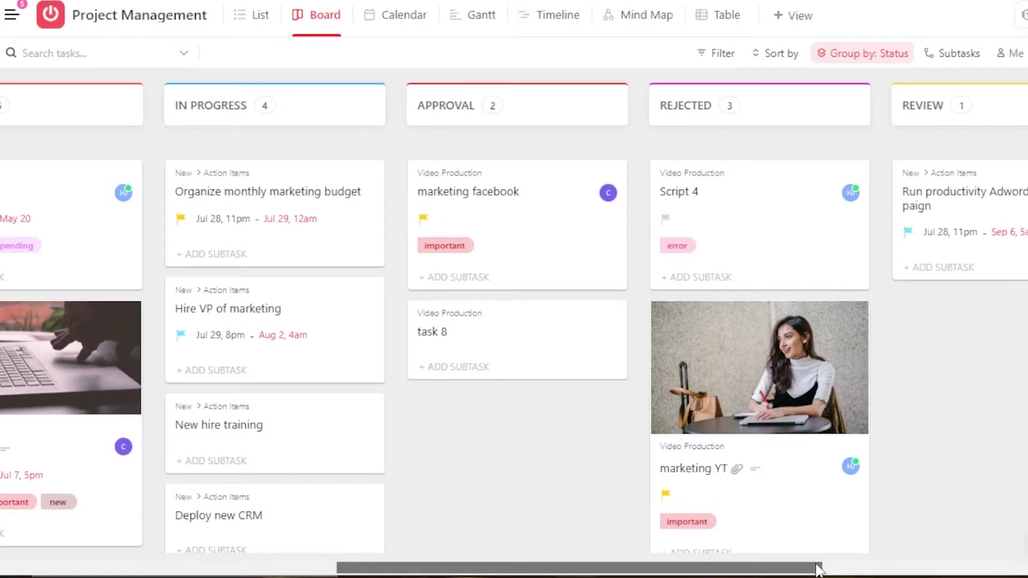
drag(823, 569, 1012, 568)
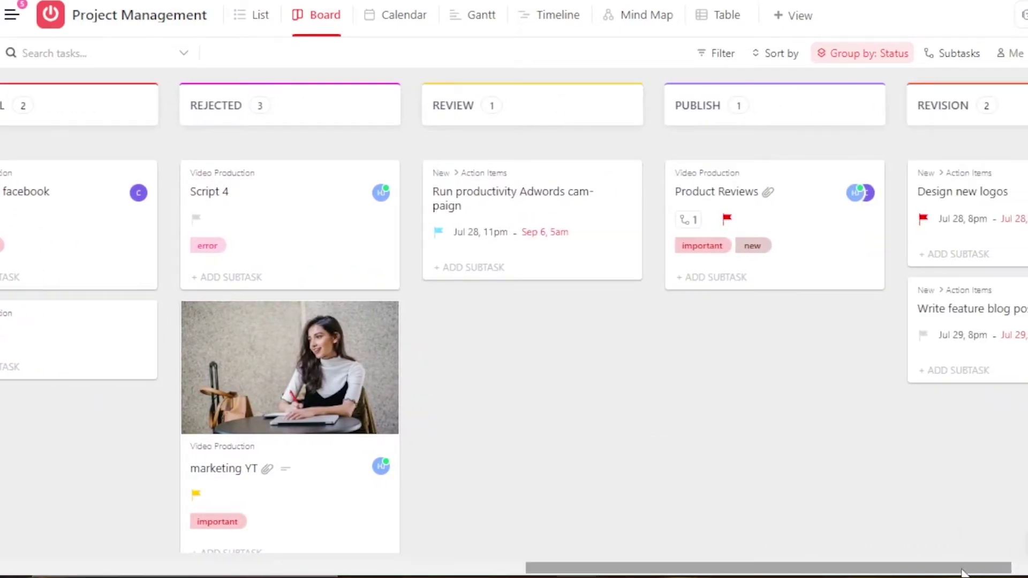
scroll(946, 573, right, 5)
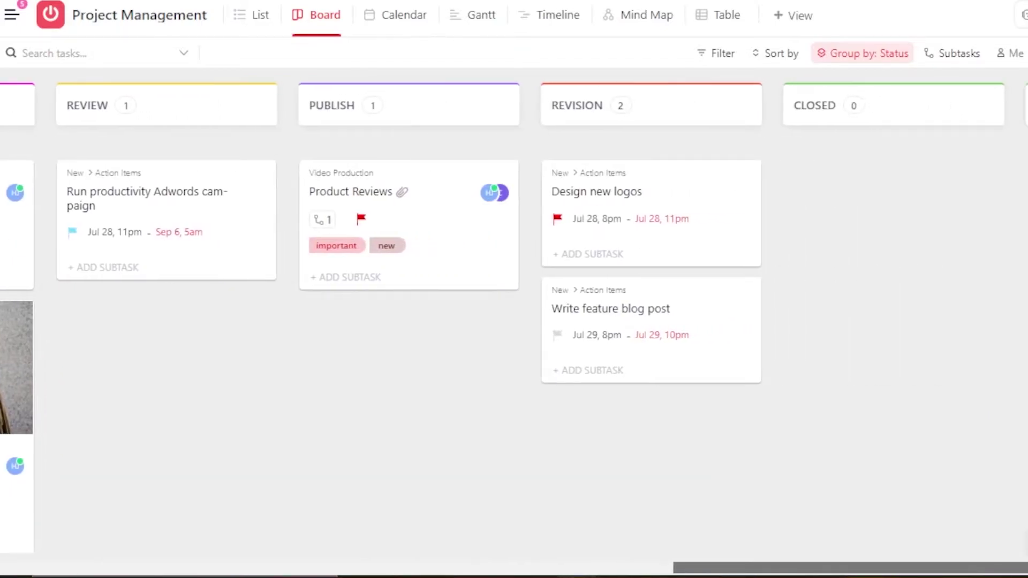
scroll(636, 575, left, 10)
click(436, 572)
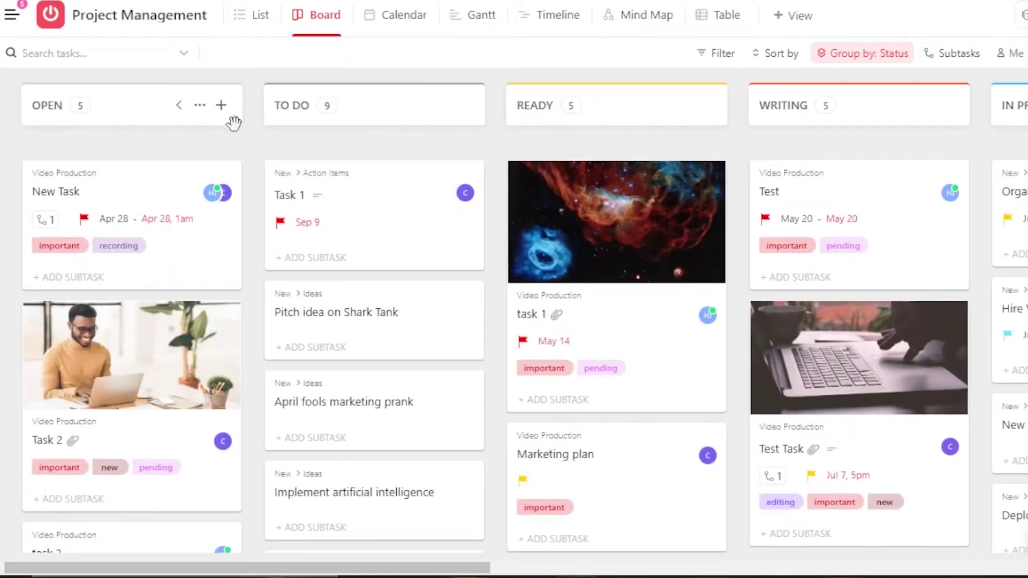
drag(469, 571, 736, 571)
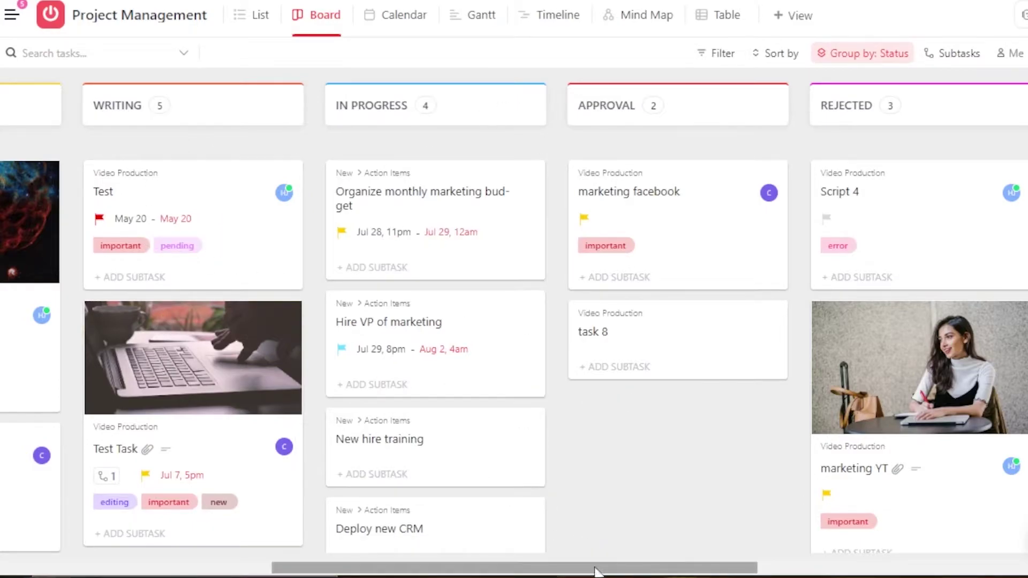
drag(596, 570, 142, 571)
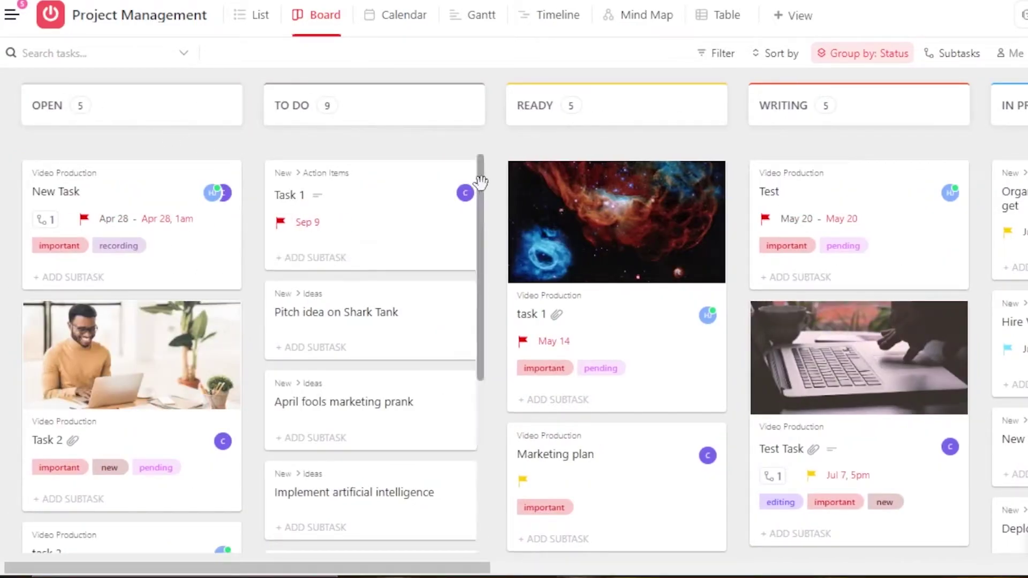
drag(480, 179, 465, 379)
scroll(397, 439, down, 2)
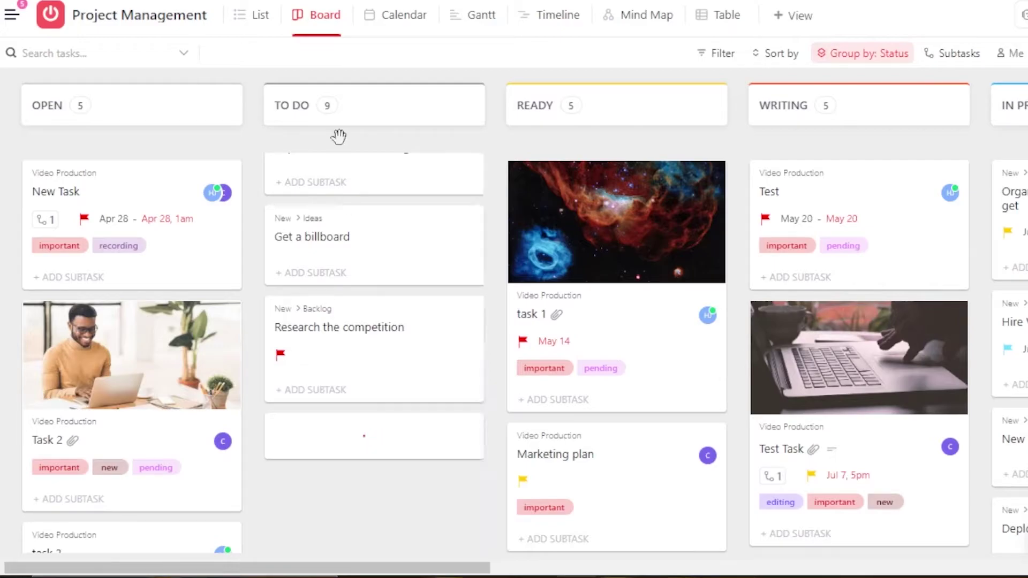
mouse_move(470, 119)
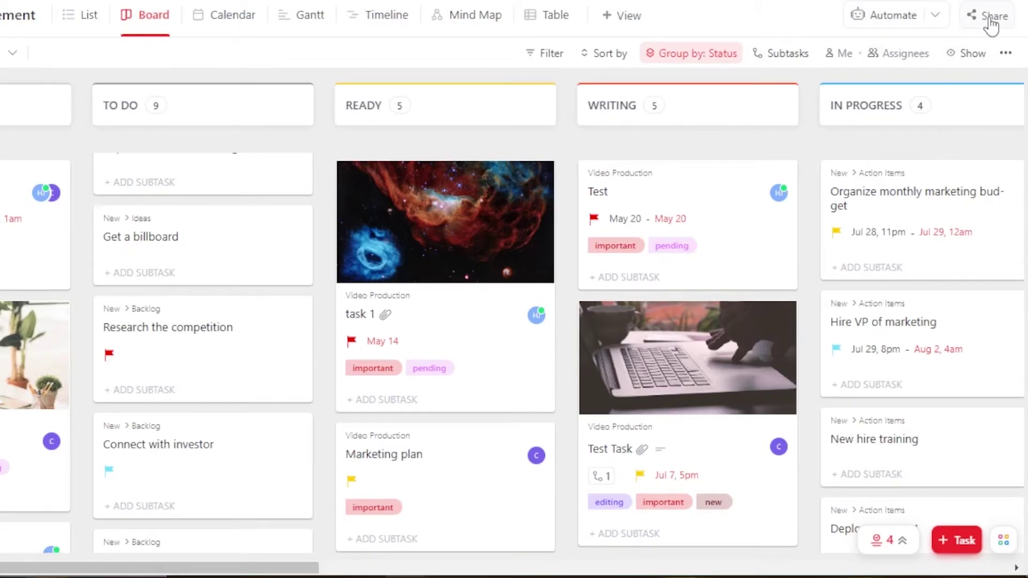
Open and then close the Share this Space dialog, returning to the board
click(991, 24)
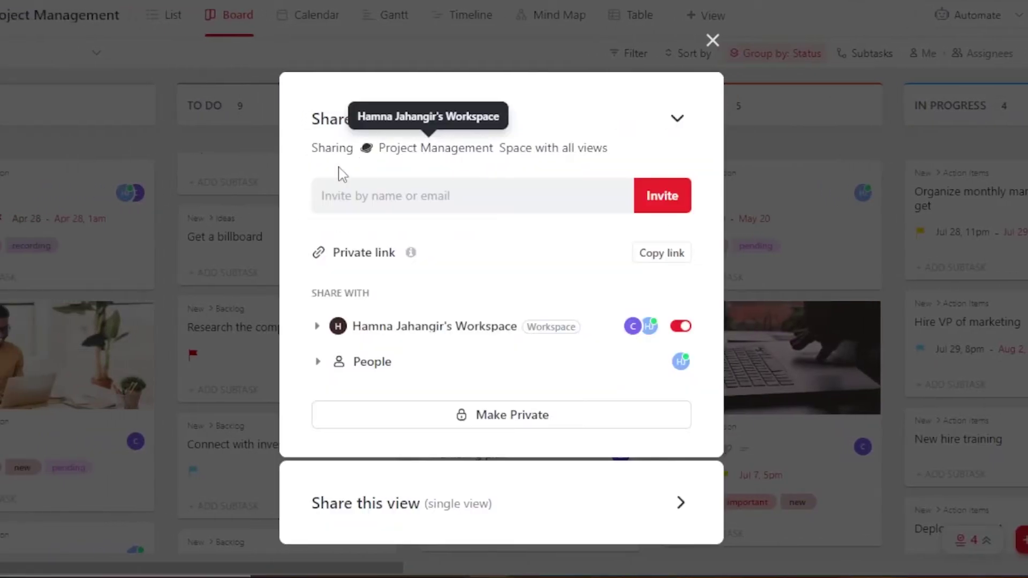
click(713, 40)
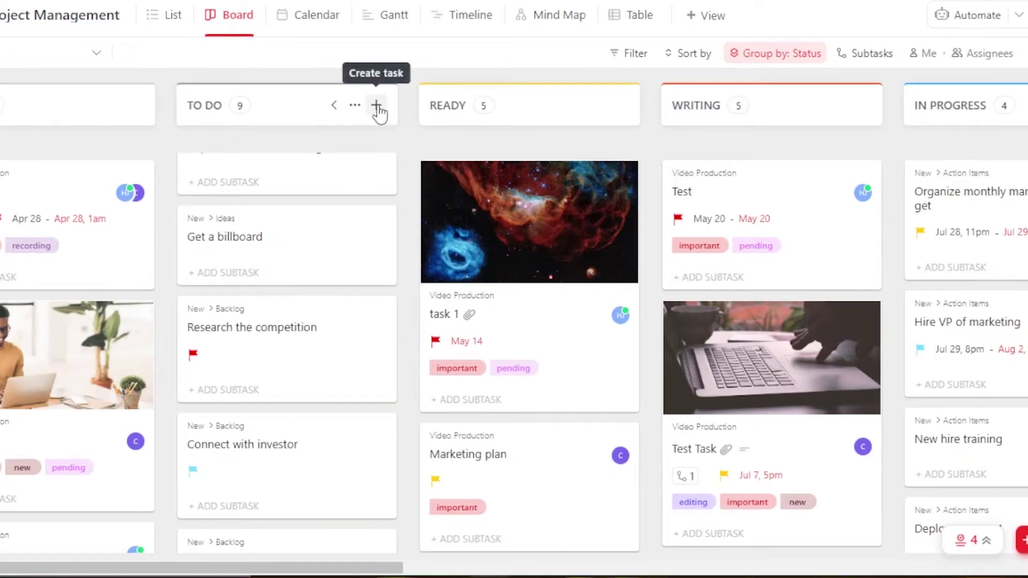
Add a 'Record a video' task at the top of the TO DO column and open its task page
click(376, 106)
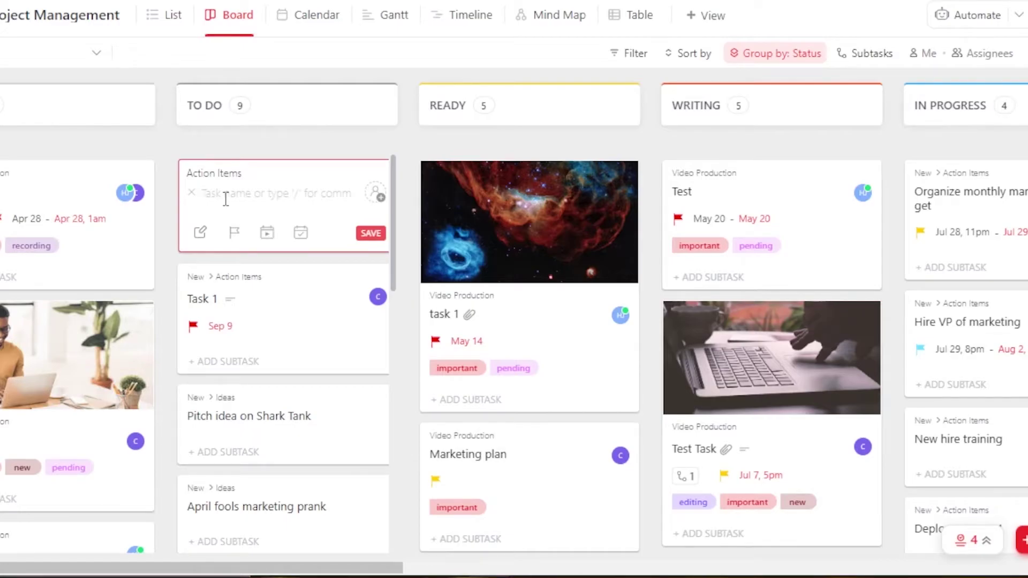
text(Record a)
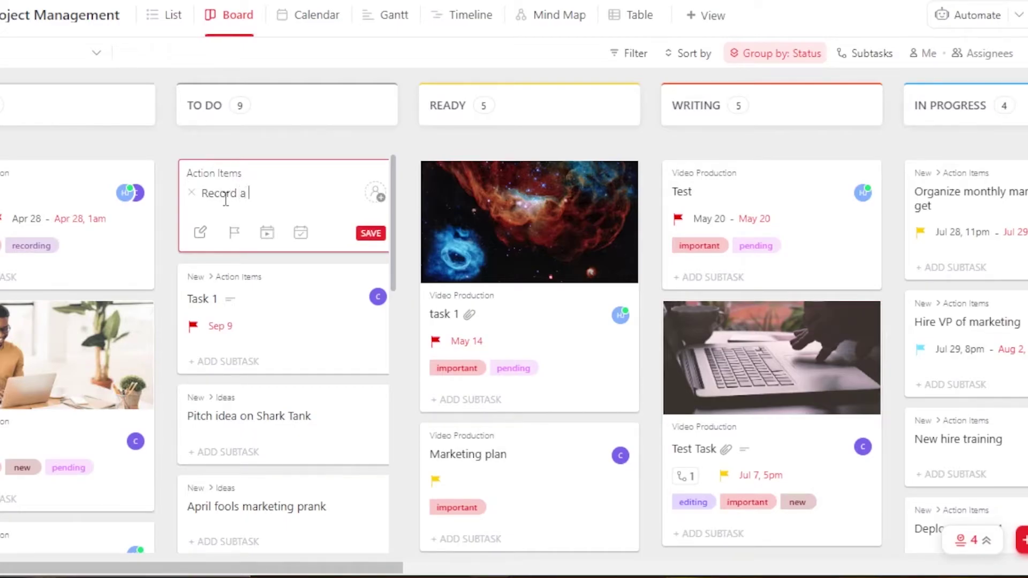
text( video)
key(Return)
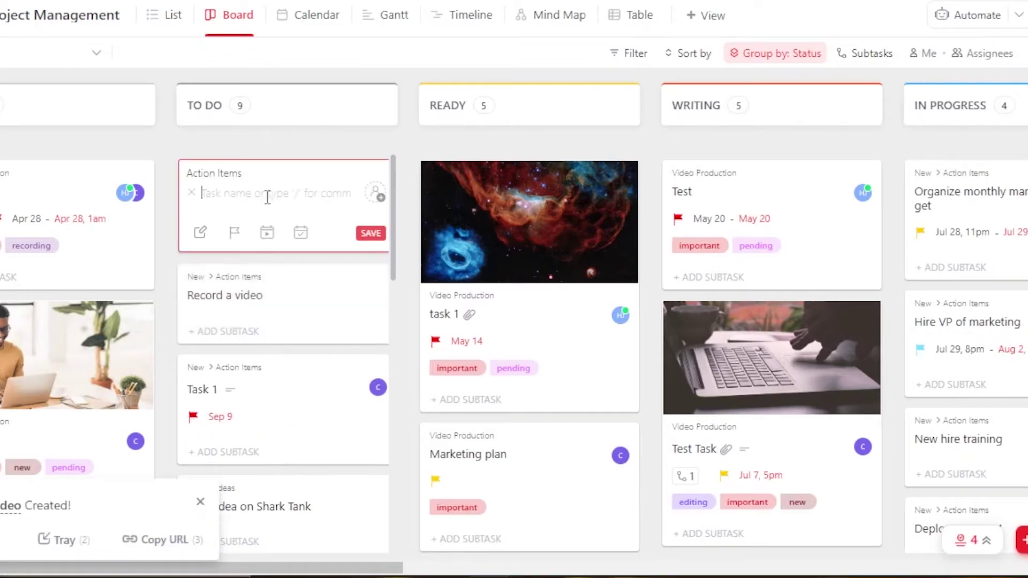
click(269, 316)
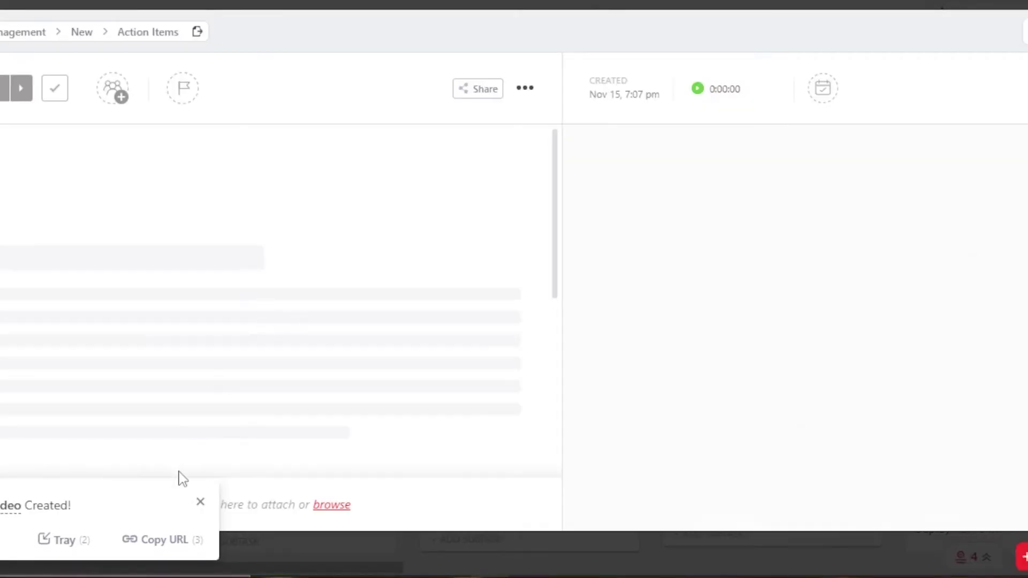
Tag the Record a video task with 'important' and 'test'
click(200, 501)
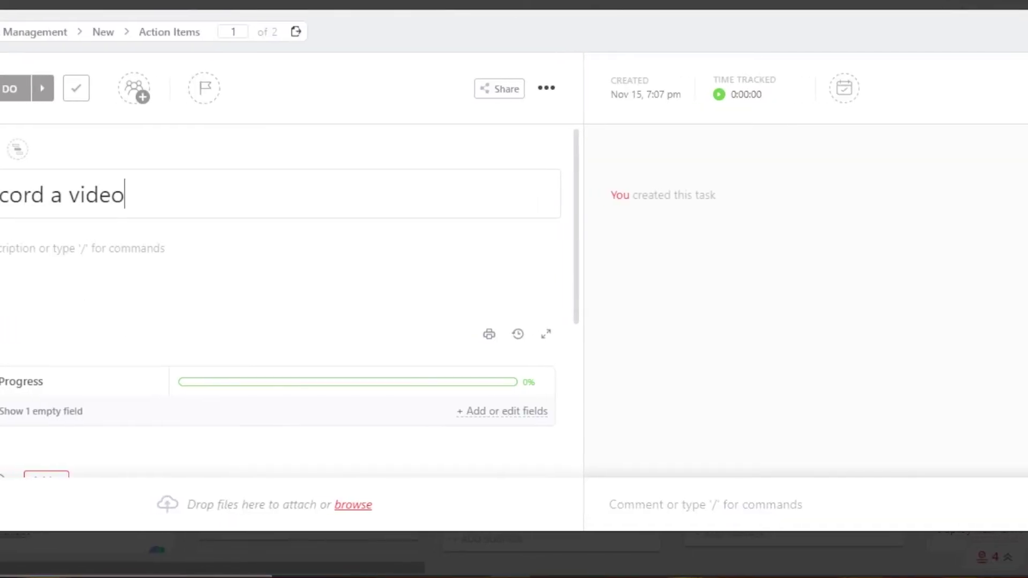
click(41, 149)
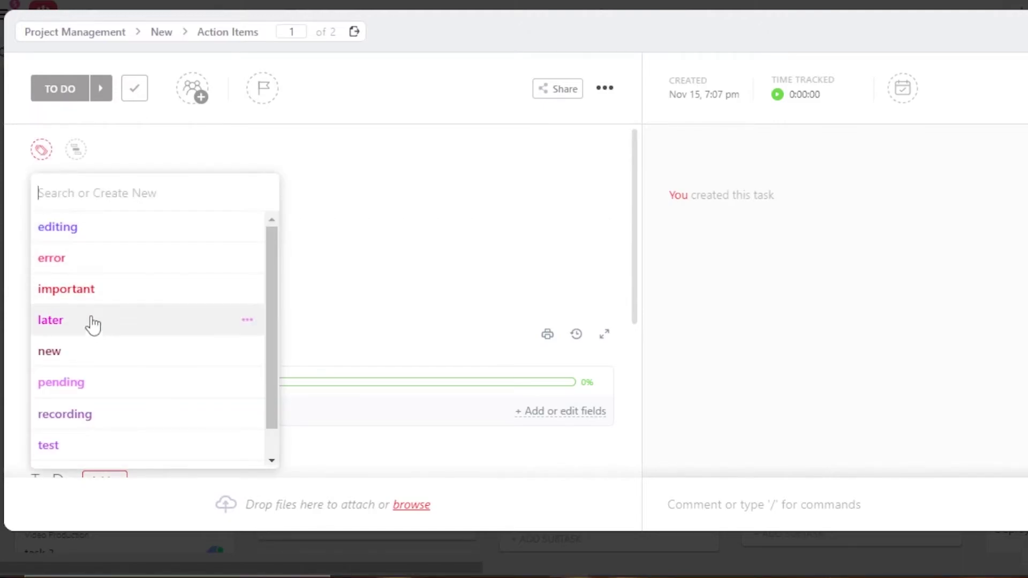
click(83, 292)
key(Escape)
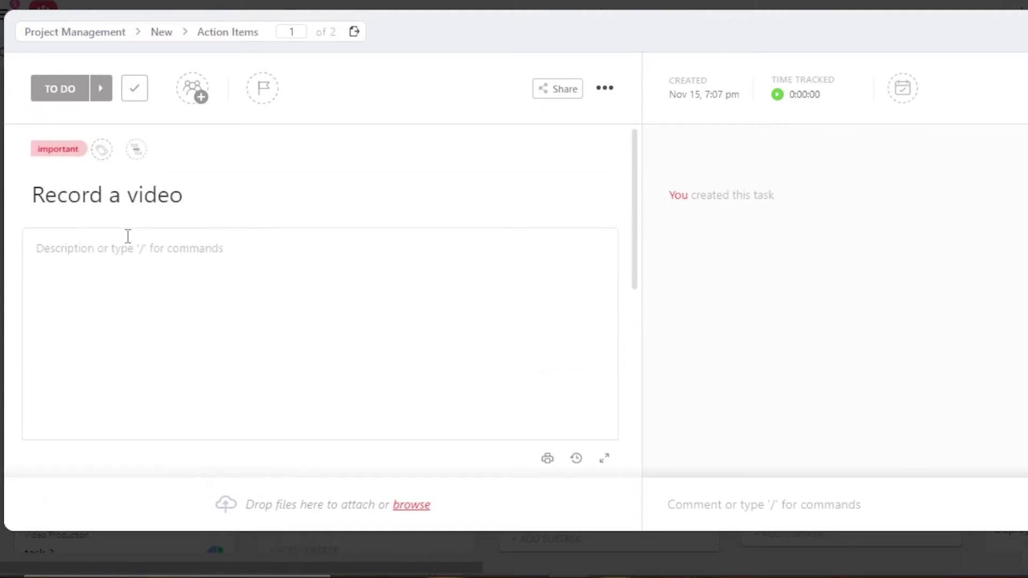
click(99, 153)
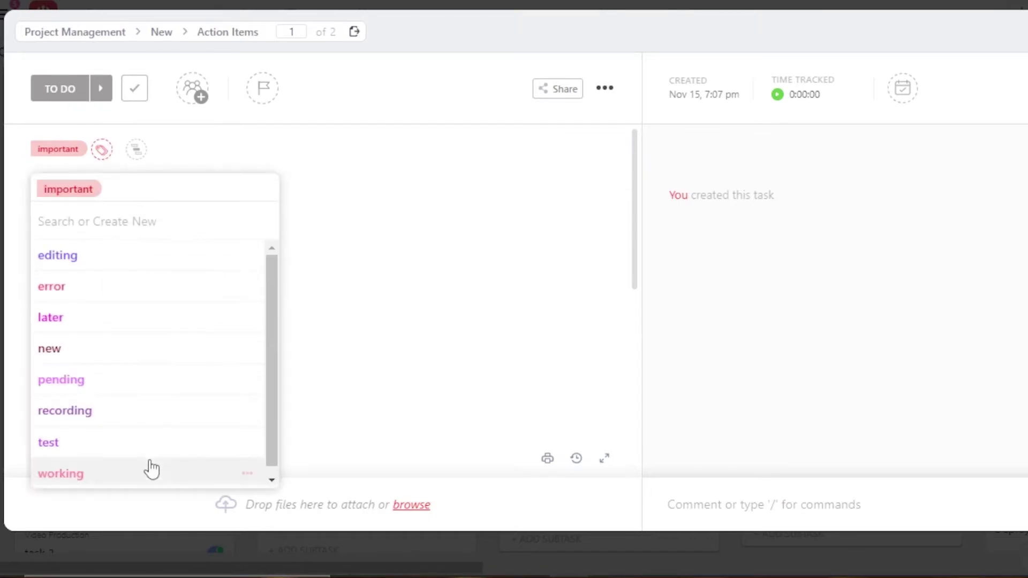
click(129, 453)
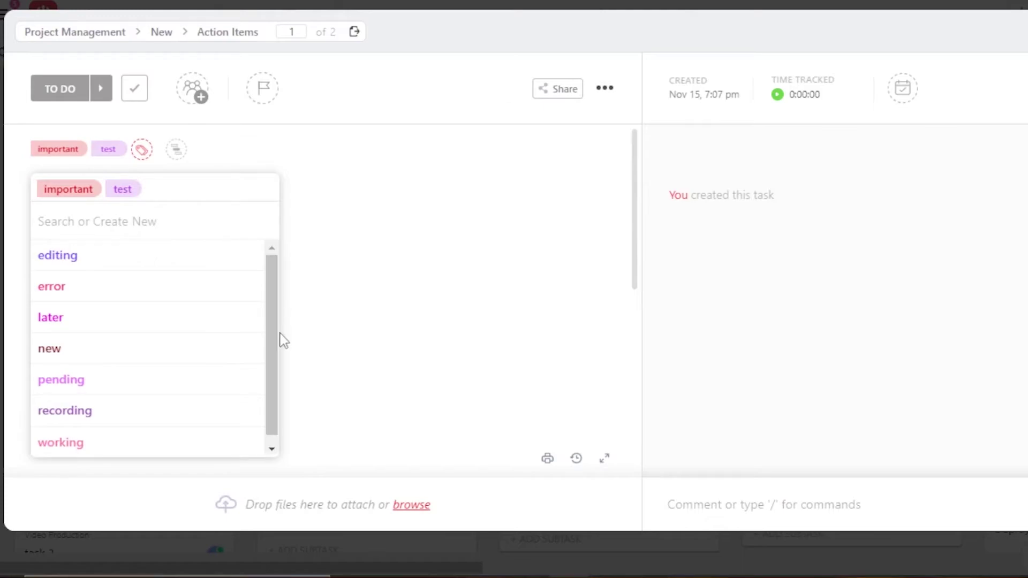
drag(281, 340, 278, 394)
click(383, 311)
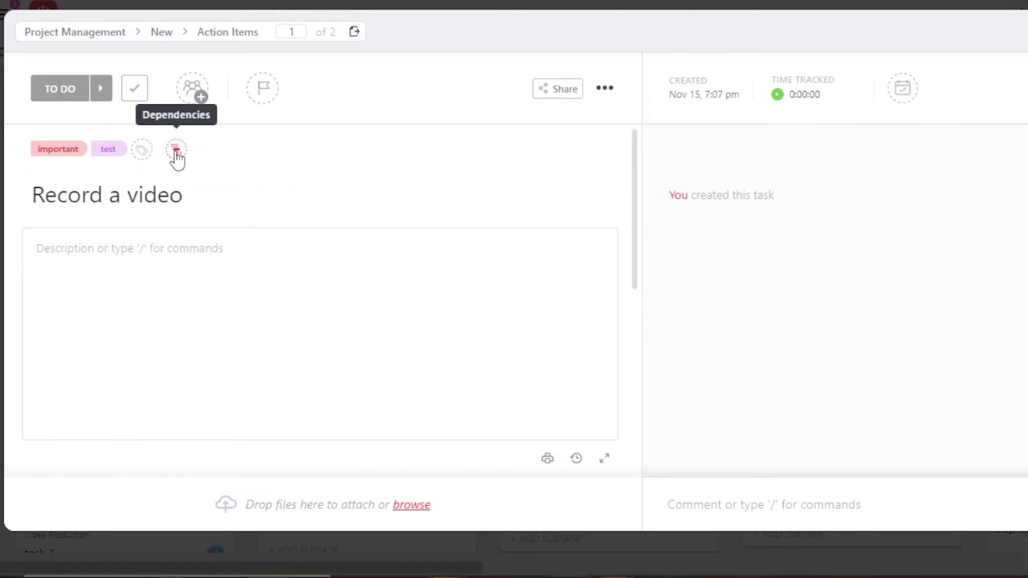
Assign the task to yourself and set its priority to High
click(204, 107)
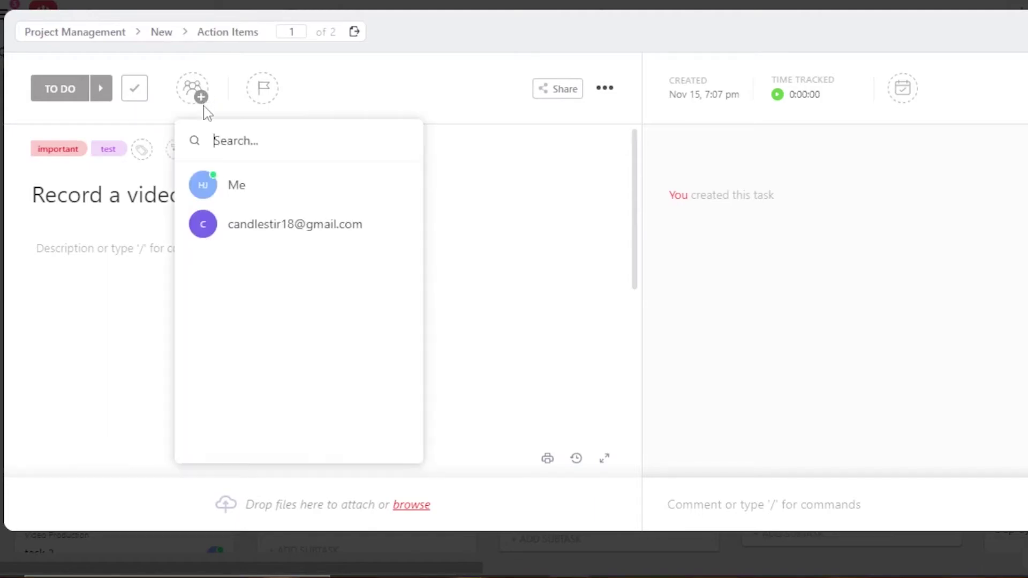
click(239, 199)
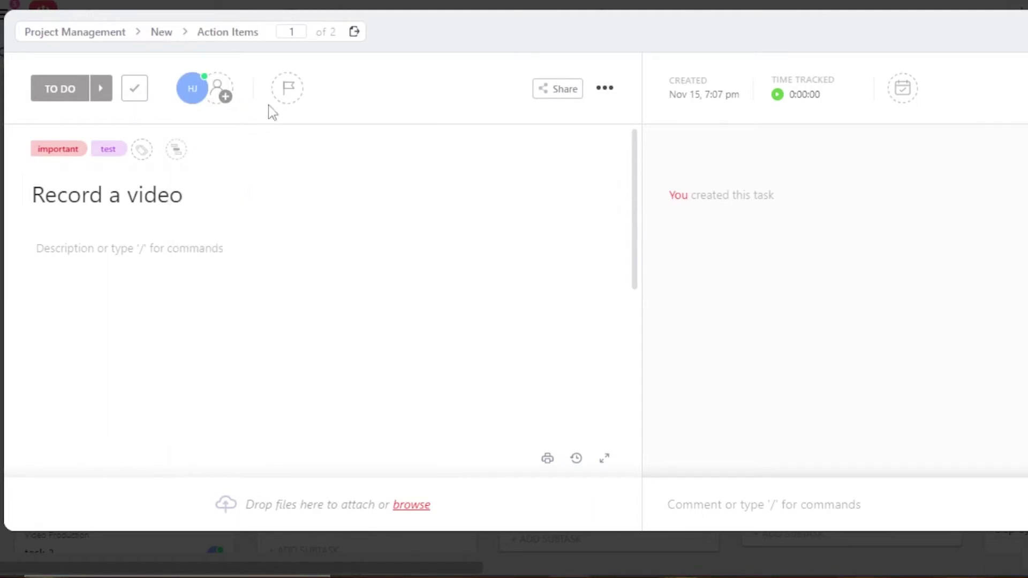
click(287, 91)
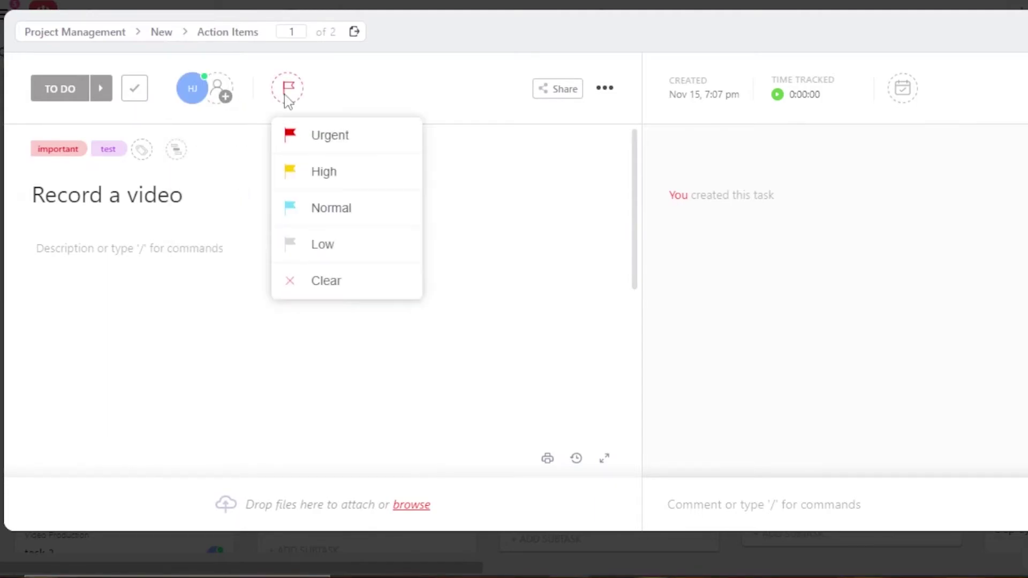
click(323, 172)
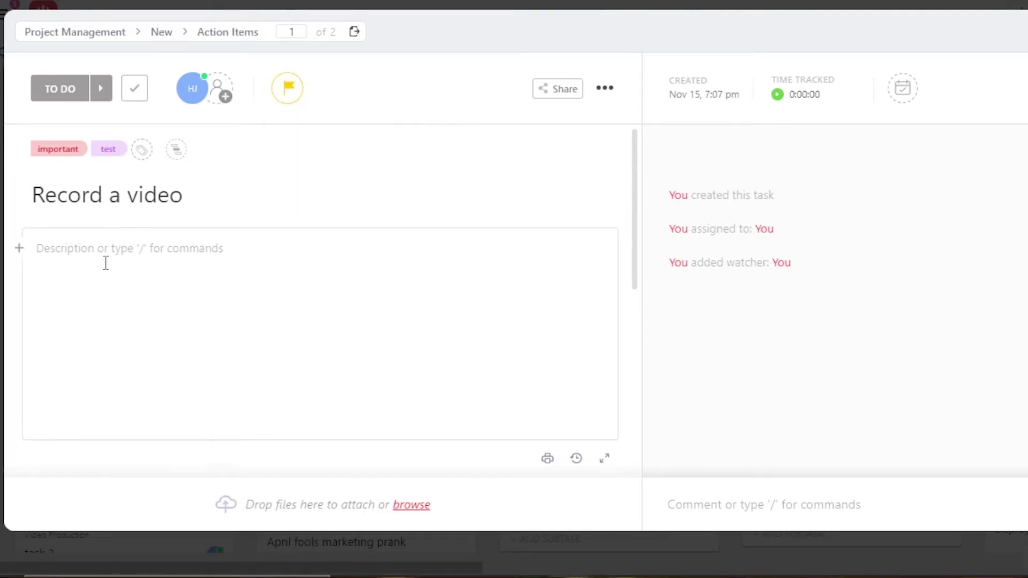
Add a description checklist: Record the Video, Proof, Send to Editor, Revised mistakes, uploaded
text(/)
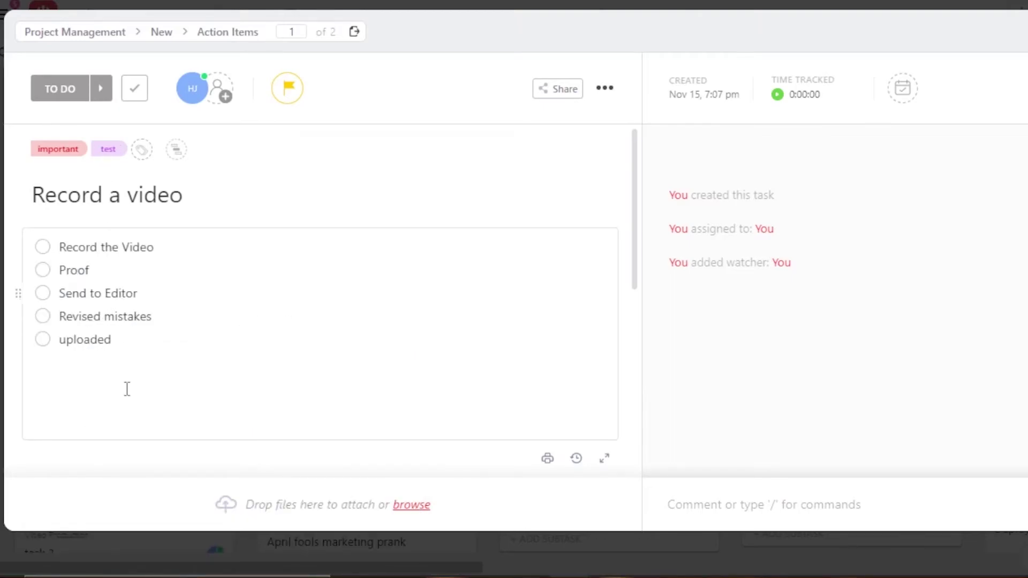
drag(635, 193, 621, 384)
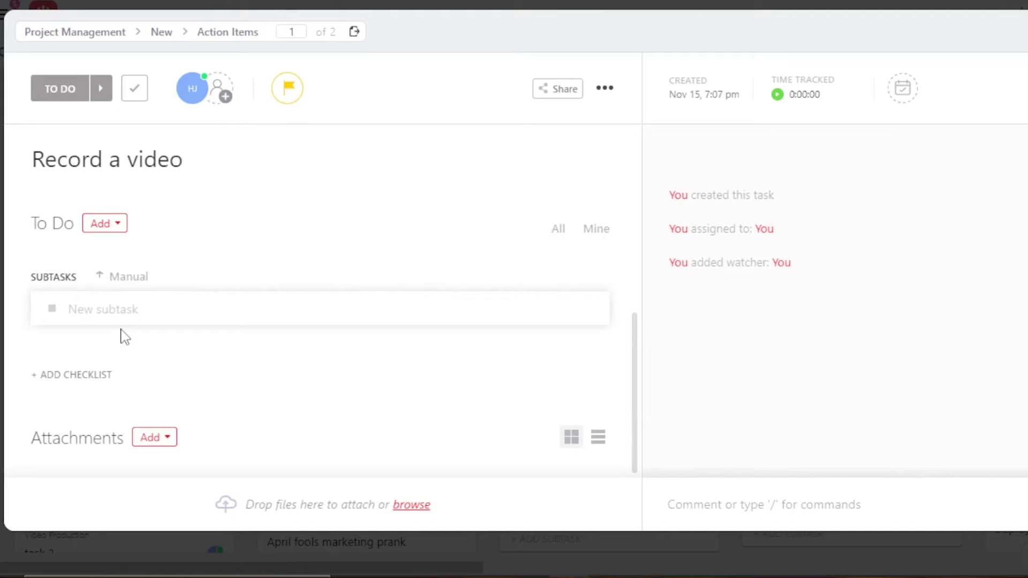
Upload the photo of a woman working at a laptop as a task attachment
click(156, 438)
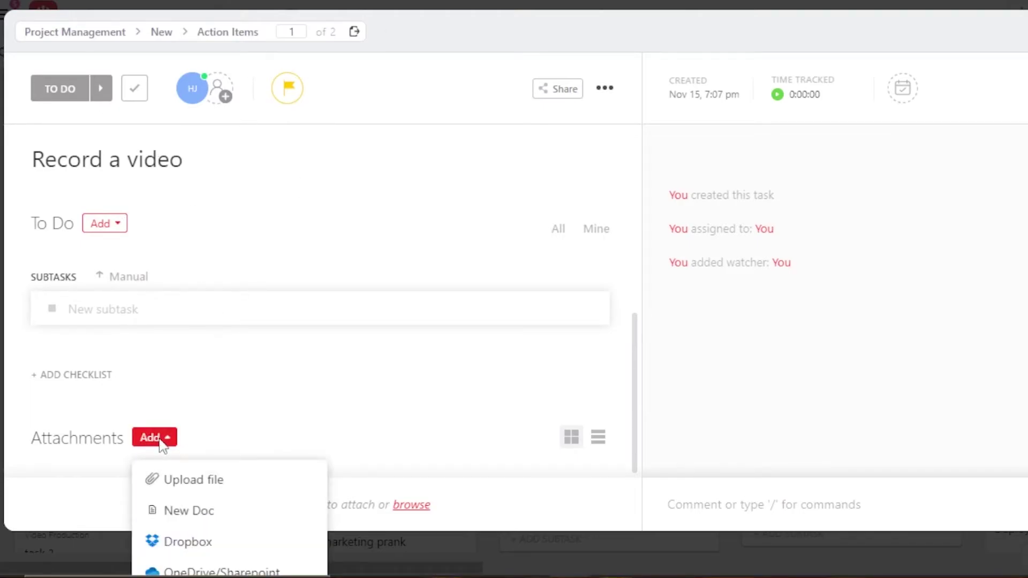
click(195, 480)
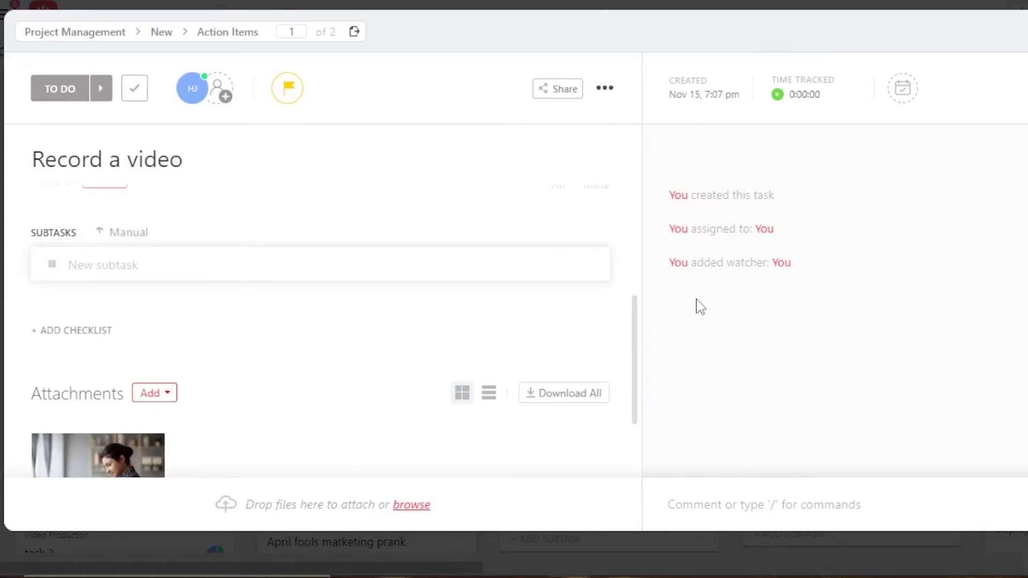
drag(638, 358, 638, 191)
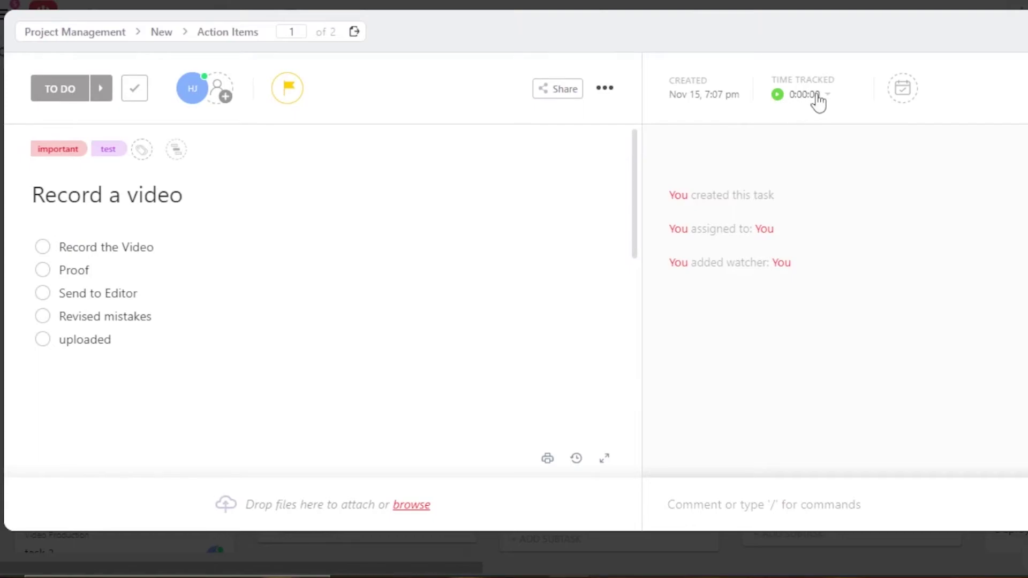
Make Friday, November 18, 2022 the task's due date
click(905, 91)
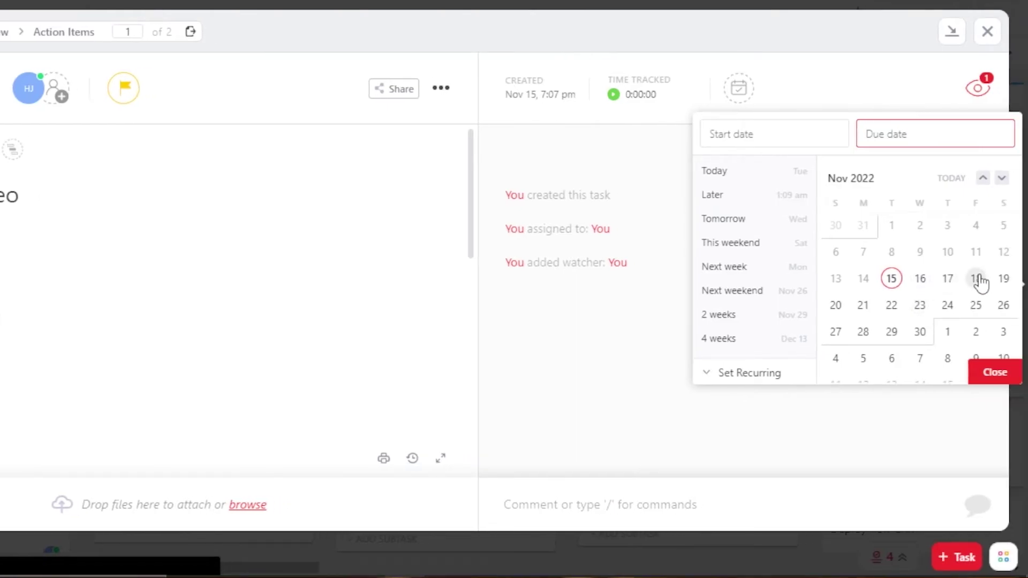
click(978, 279)
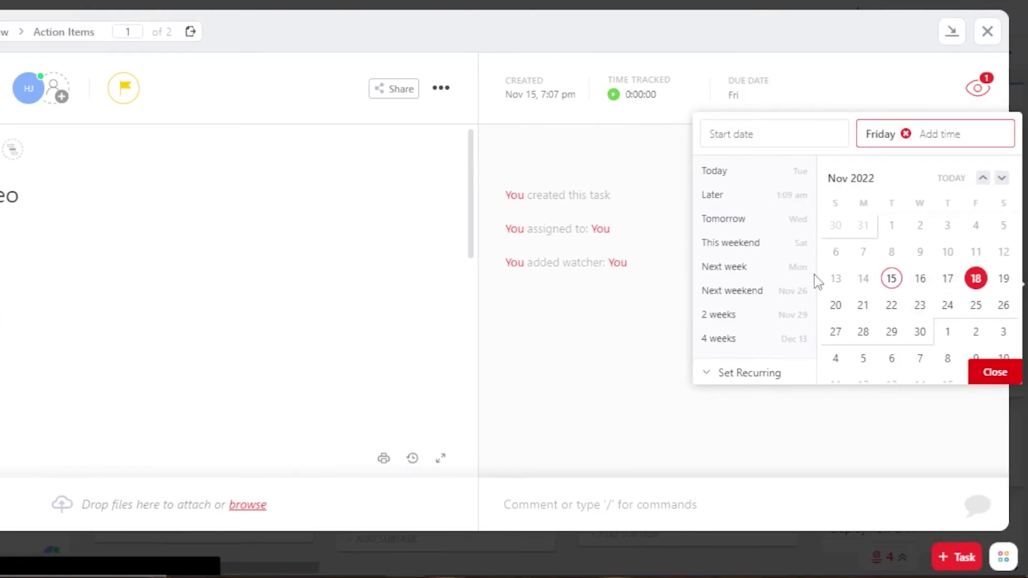
click(649, 202)
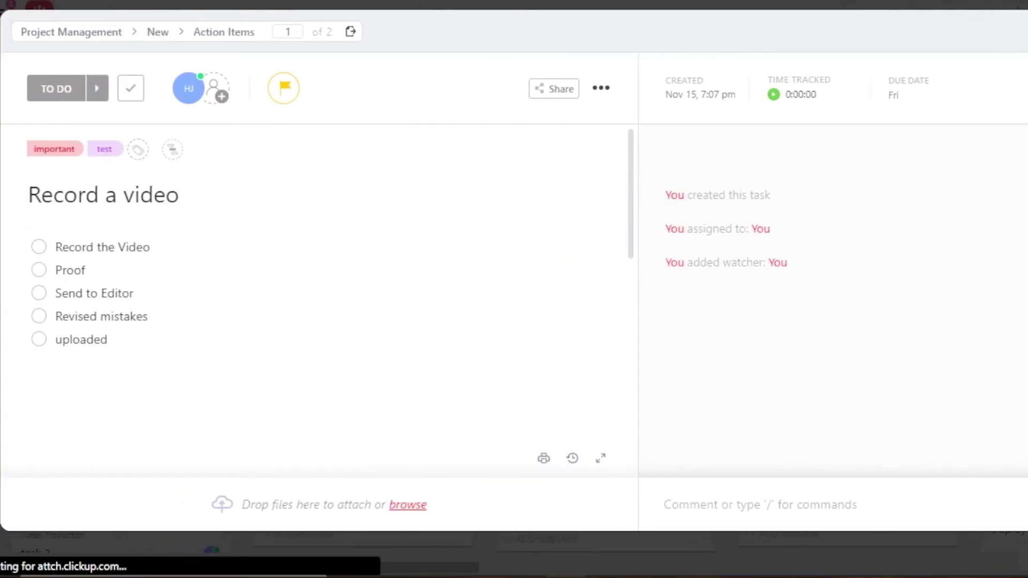
On the board, drag Record a video into REVIEW and marketing facebook into PUBLISH
key(Escape)
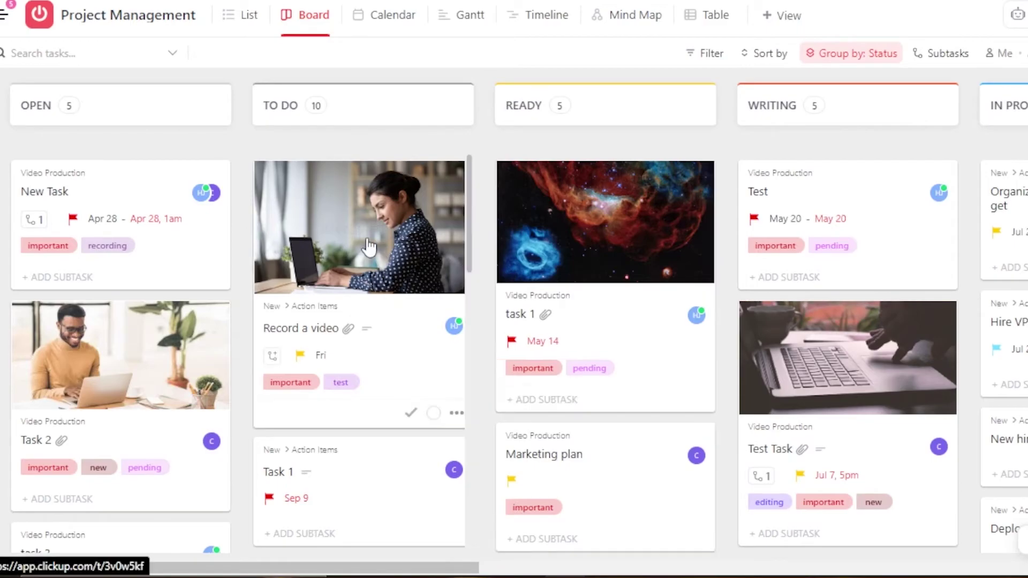
drag(369, 250, 604, 337)
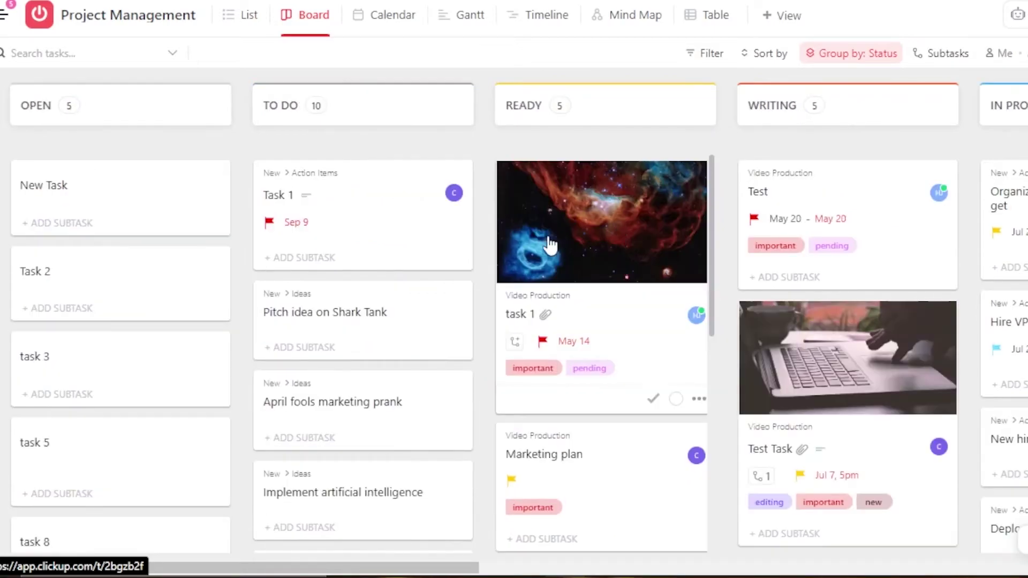
scroll(670, 280, right, 10)
scroll(536, 341, right, 2)
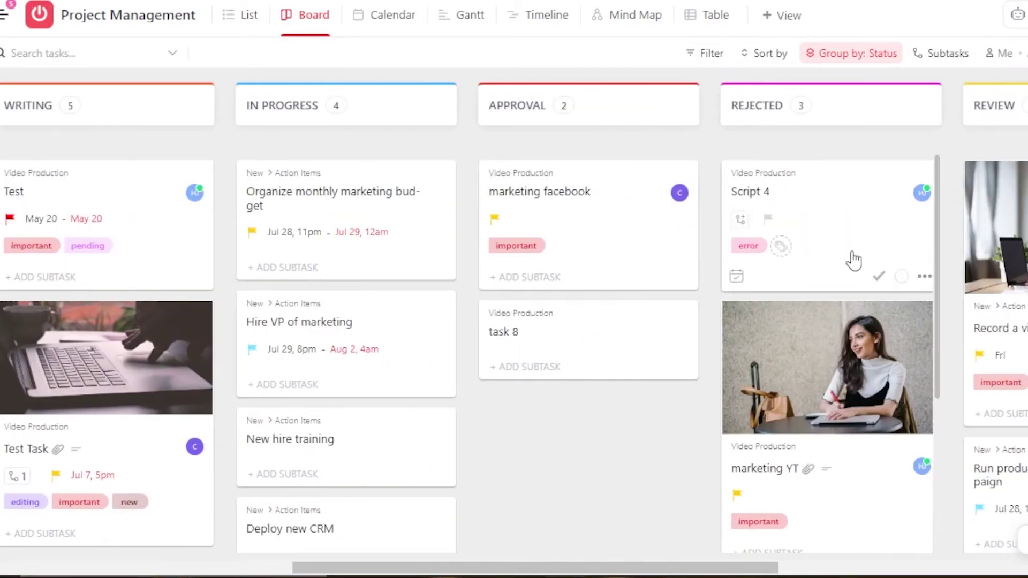
drag(538, 240, 774, 179)
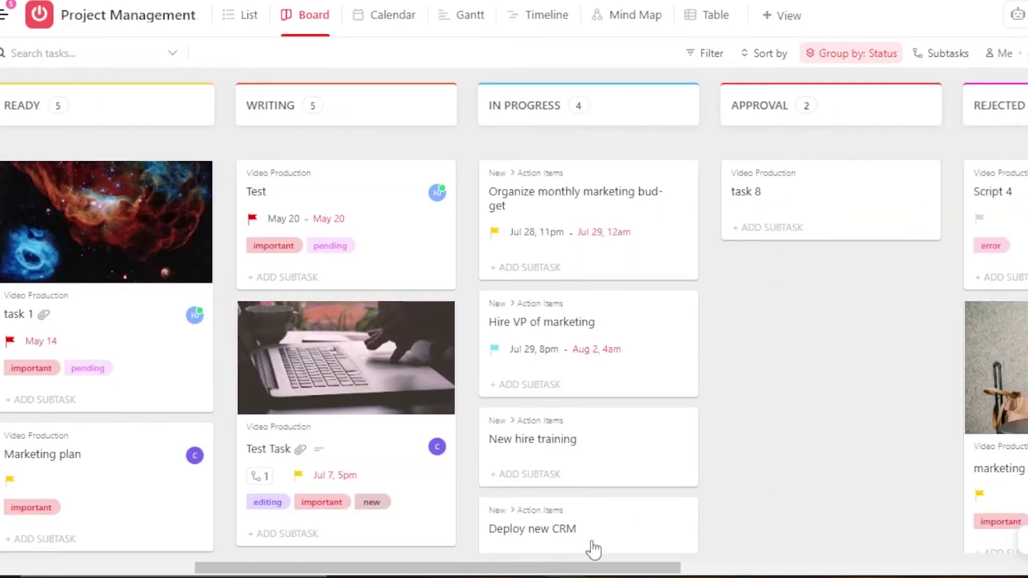
scroll(584, 570, right, 15)
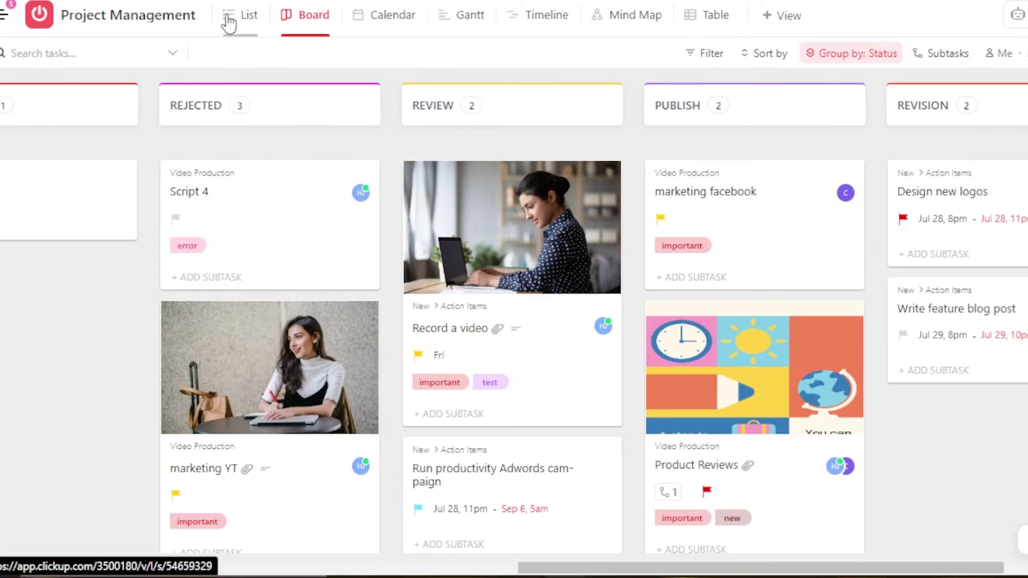
Switch to List view and scroll down until the READY group is visible
click(229, 20)
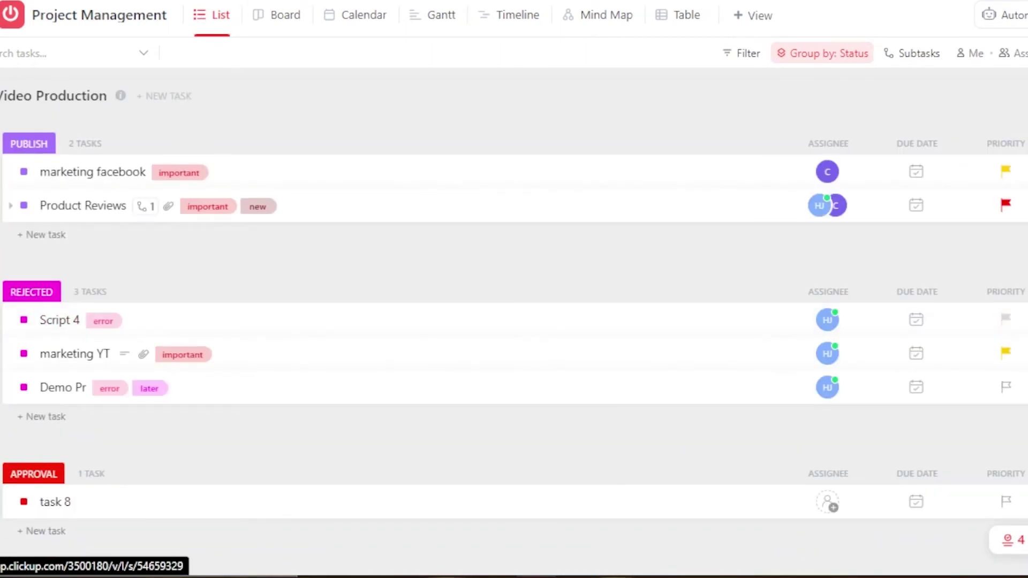
scroll(830, 504, down, 5)
scroll(514, 332, down, 2)
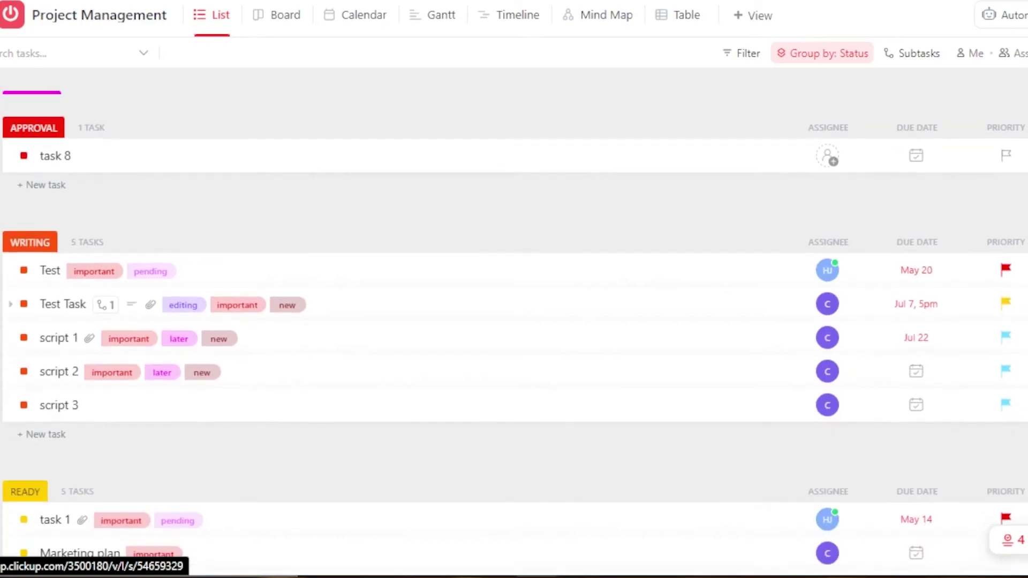
scroll(514, 321, down, 4)
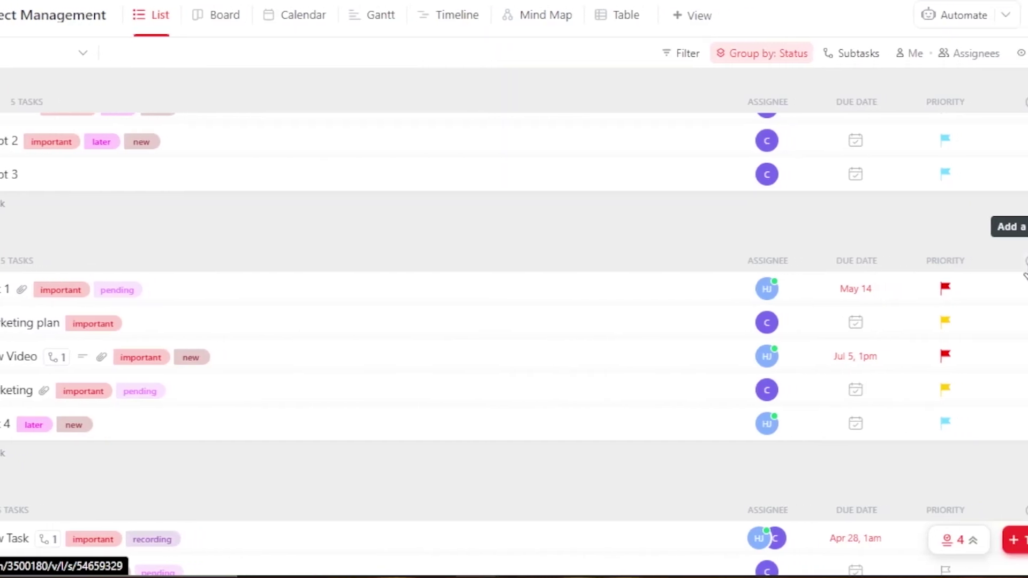
Start a Files column but cancel it, then switch to the Gantt timeline view
click(996, 263)
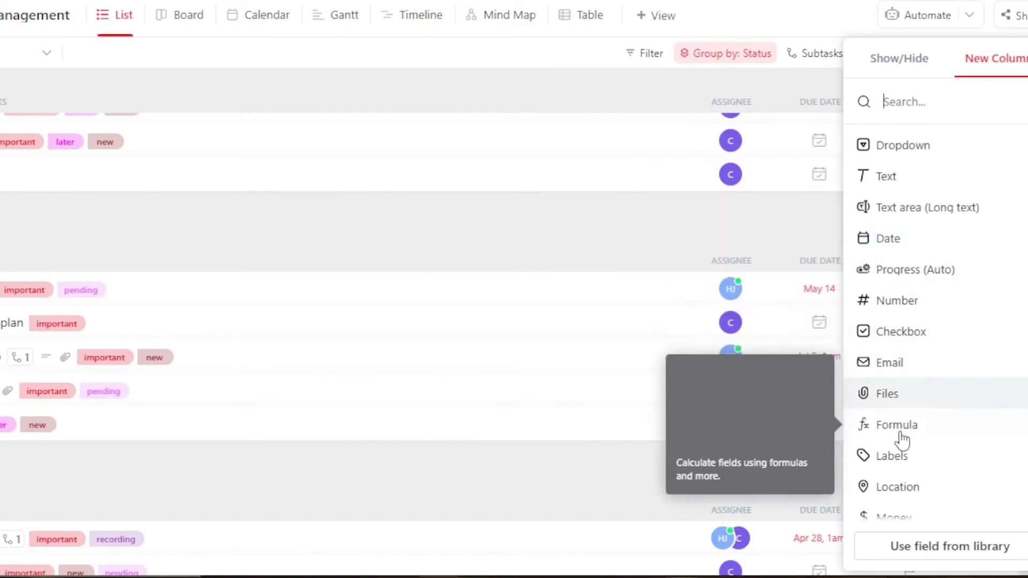
click(887, 394)
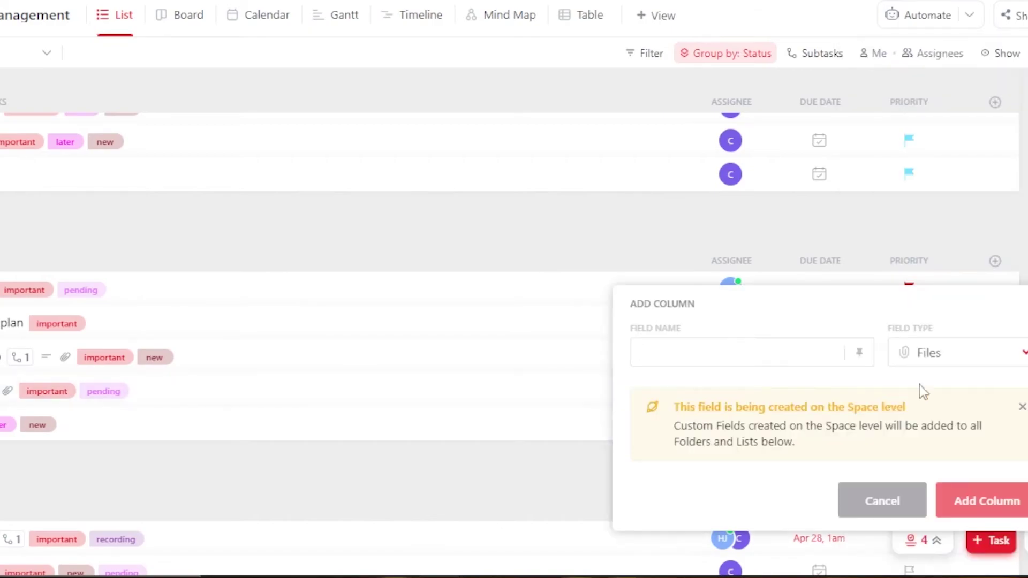
click(615, 246)
scroll(508, 321, down, 3)
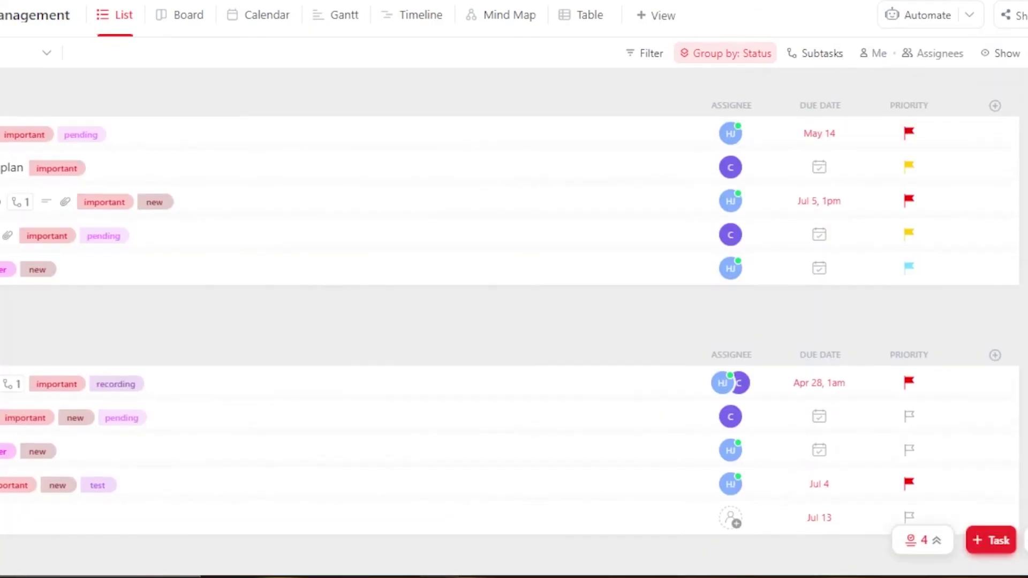
click(343, 23)
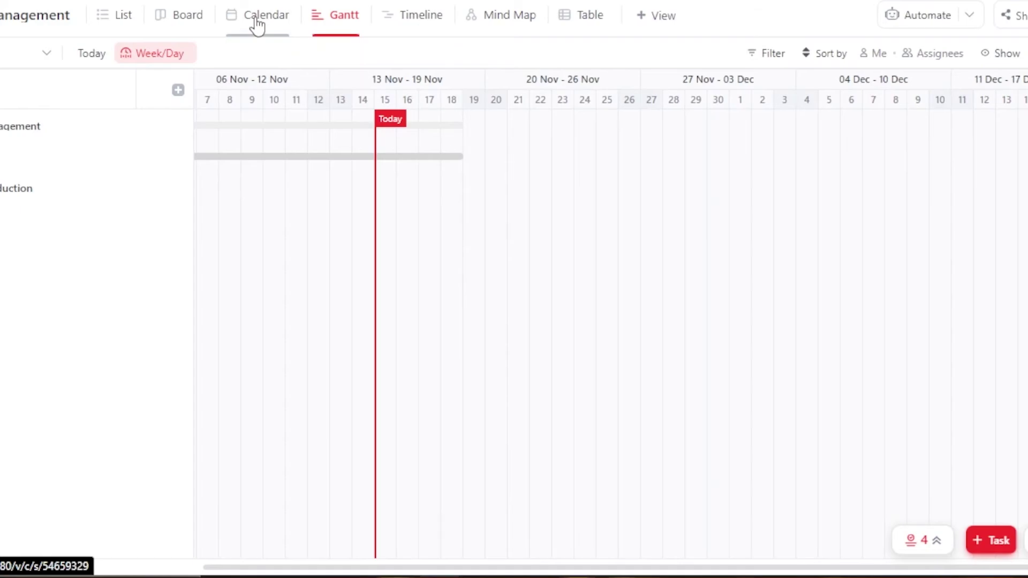
Show the November 2022 Calendar view and dock the left spaces sidebar
click(257, 26)
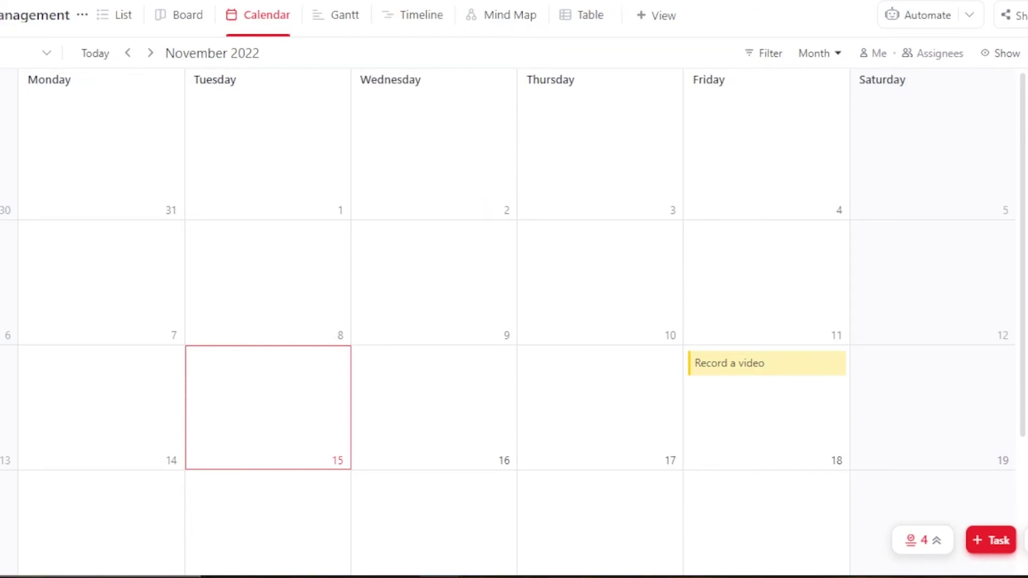
click(101, 15)
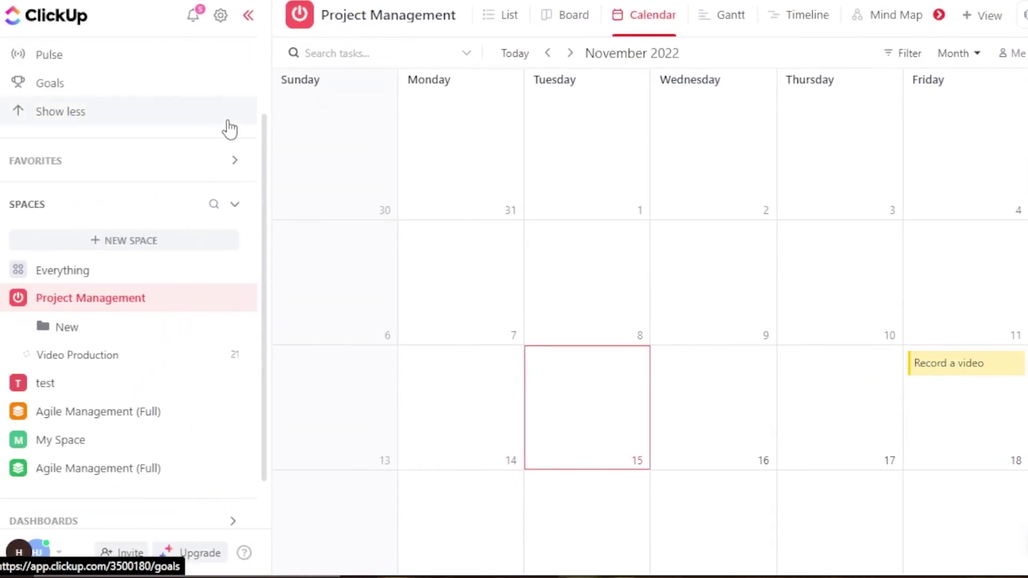
scroll(262, 160, down, 1)
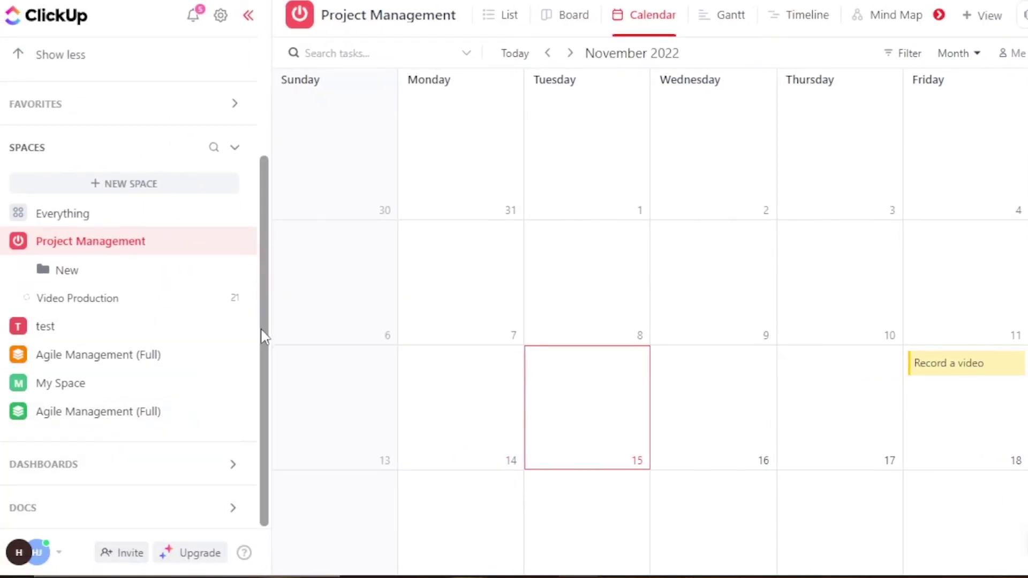
drag(262, 335, 263, 404)
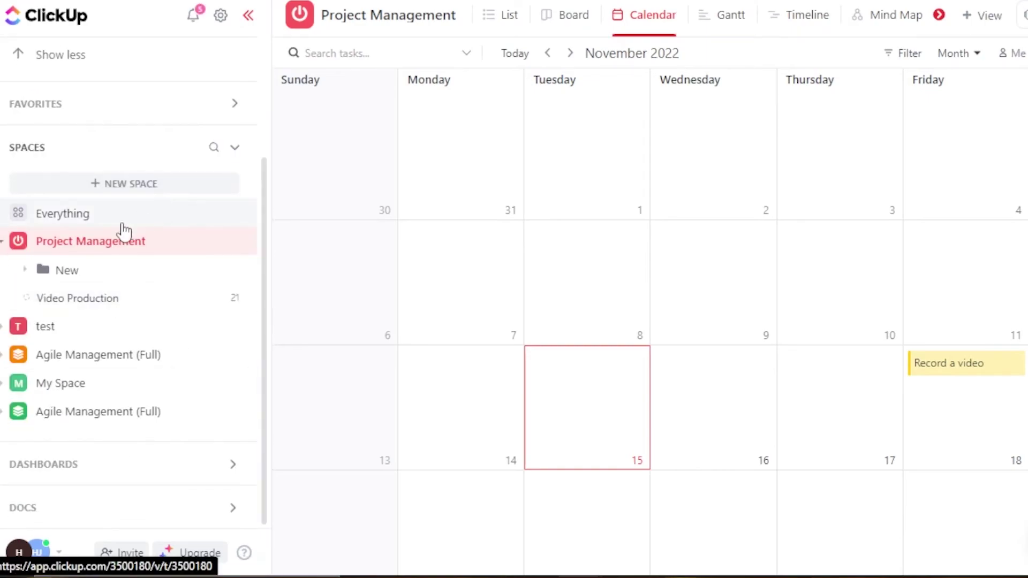
click(232, 270)
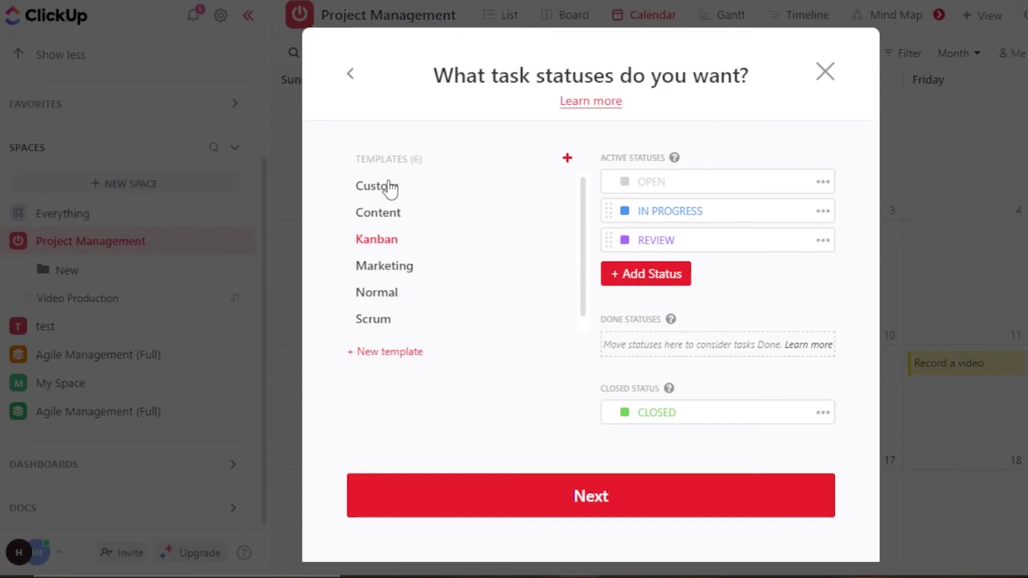
click(390, 188)
click(385, 220)
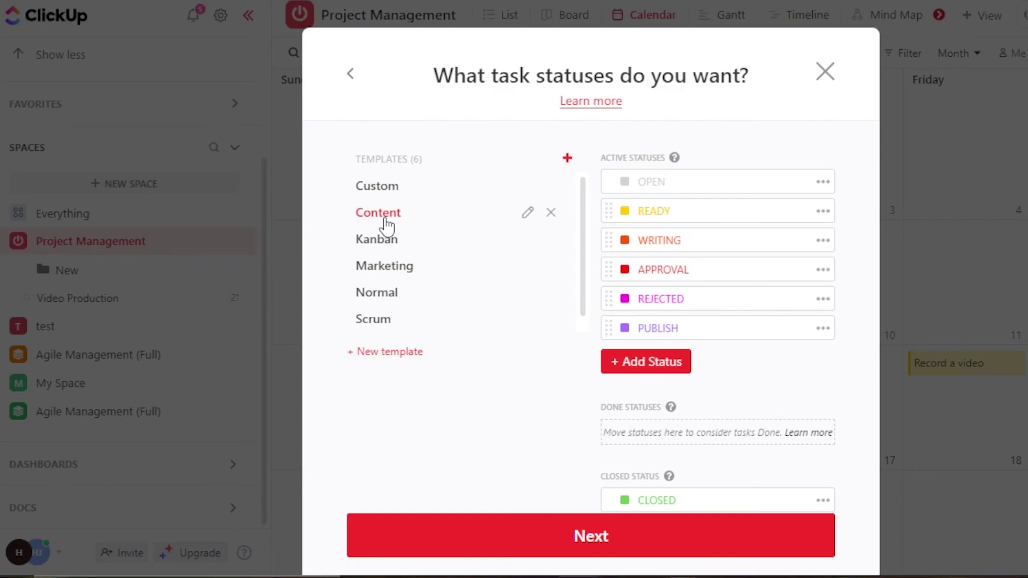
click(387, 250)
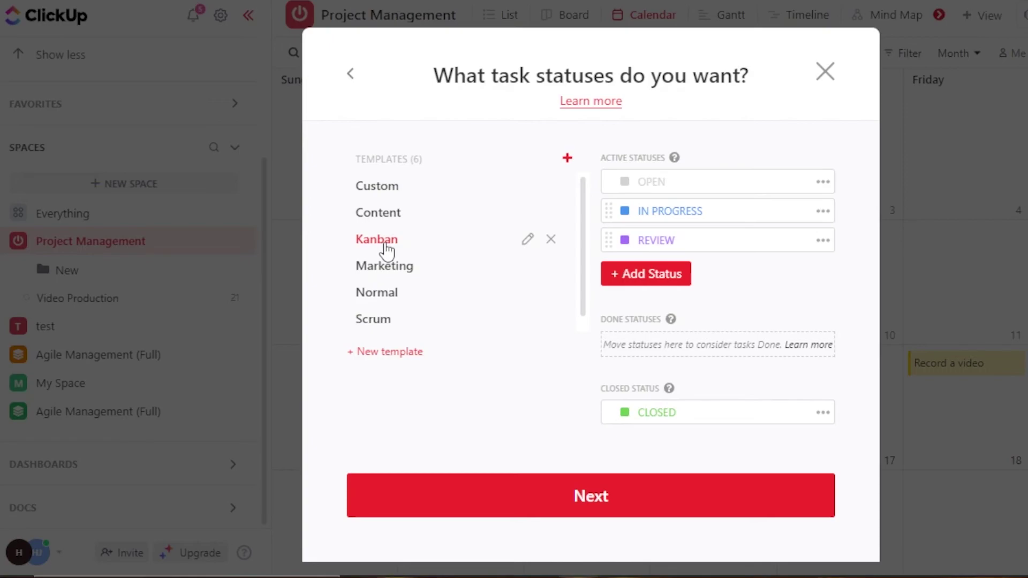
click(403, 267)
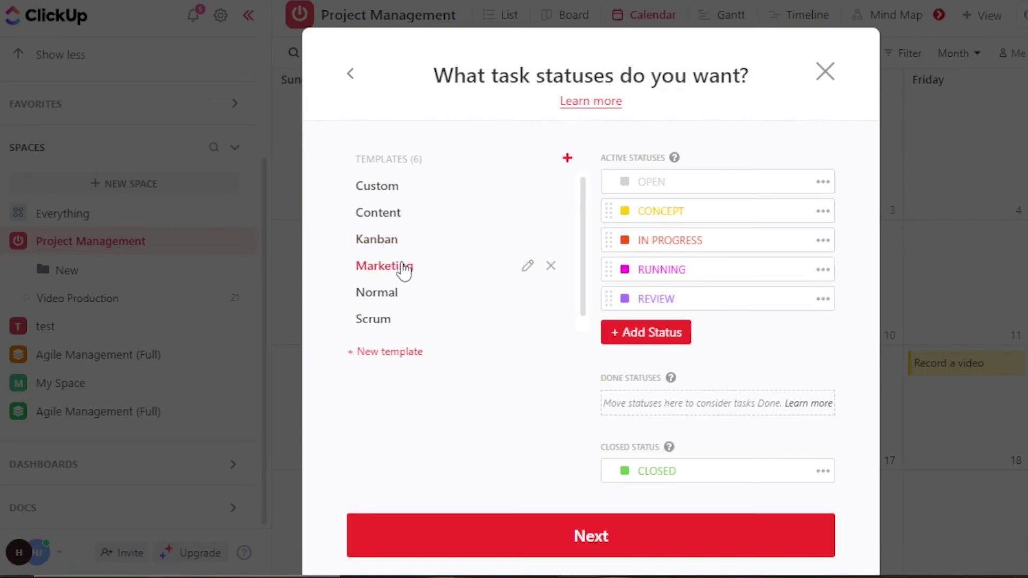
click(834, 75)
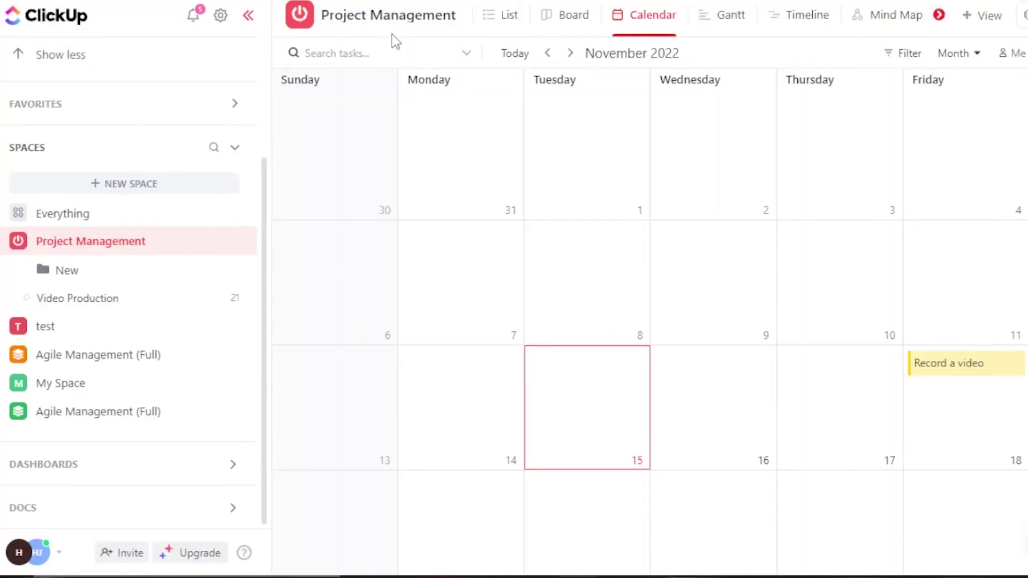
Return to the Video Production List view and scroll through the sidebar
click(501, 17)
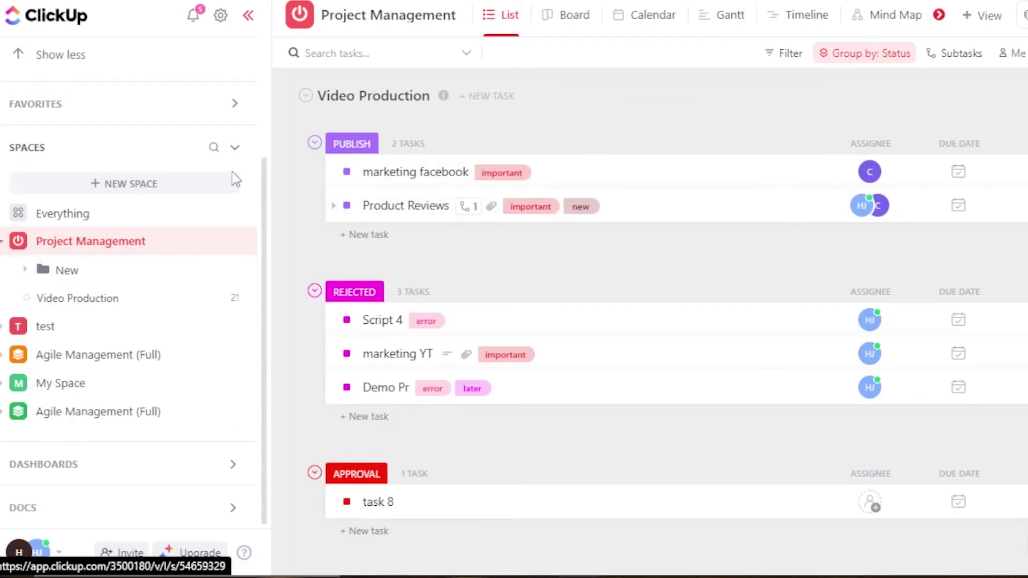
drag(265, 195, 265, 69)
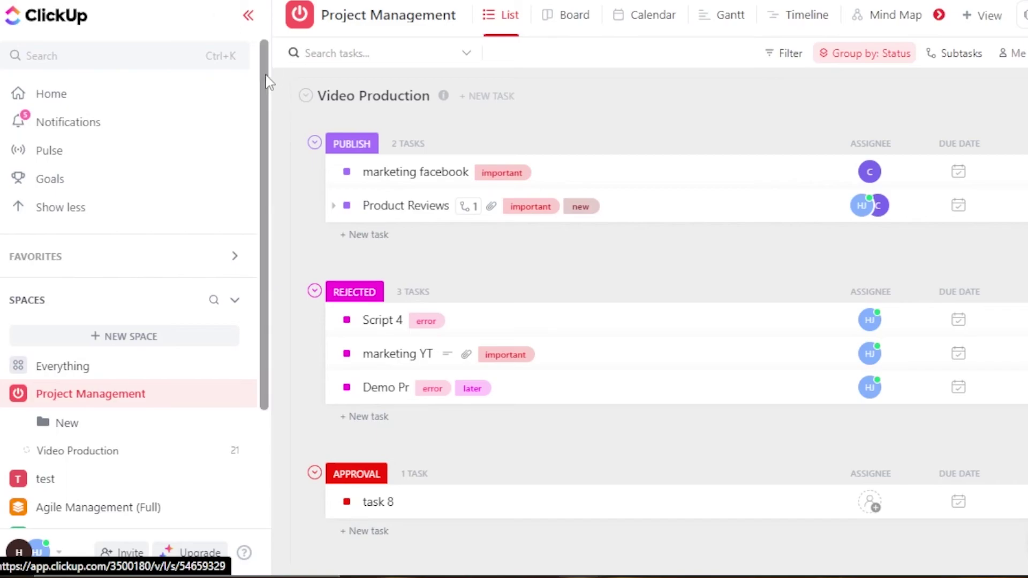
scroll(268, 142, down, 1)
scroll(269, 142, down, 3)
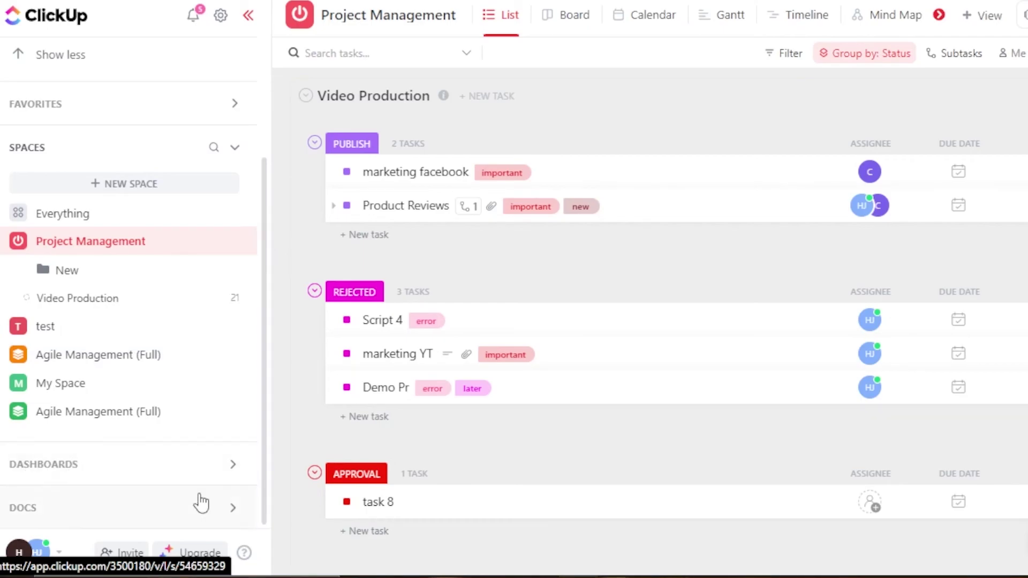
Open the Video Production list's Automate settings, which show 0 active automations and no default assignees
click(60, 556)
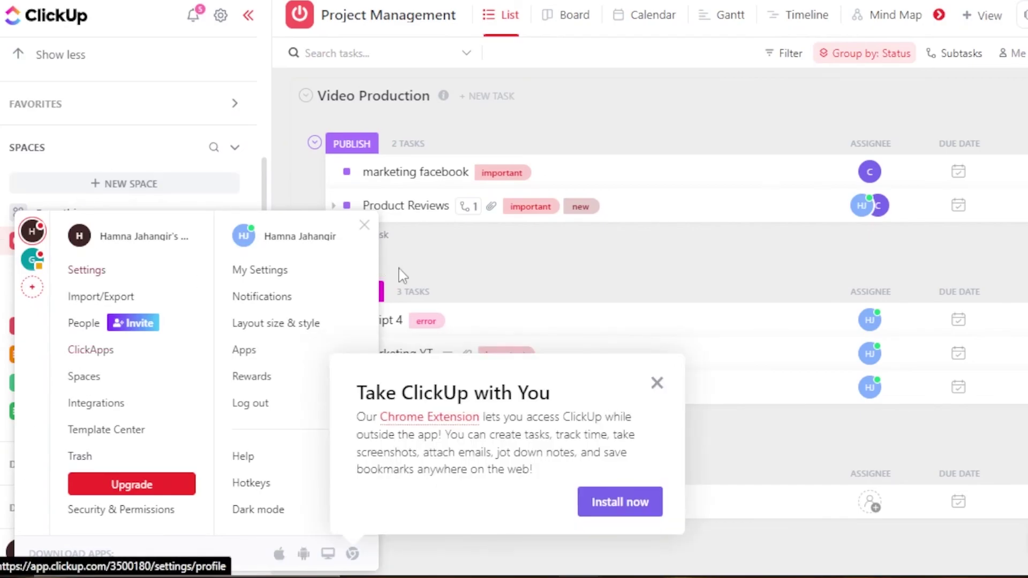
click(555, 256)
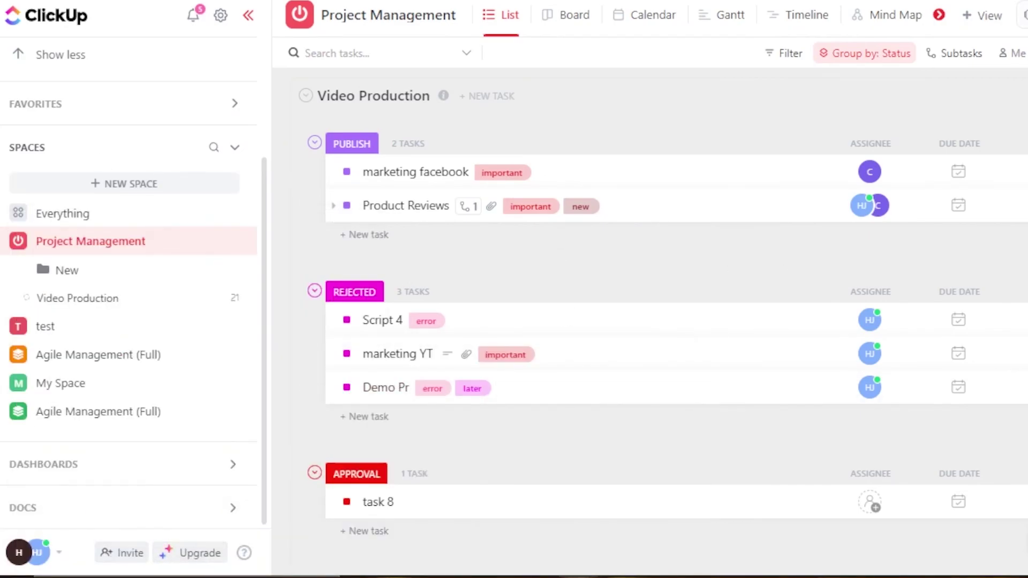
click(921, 15)
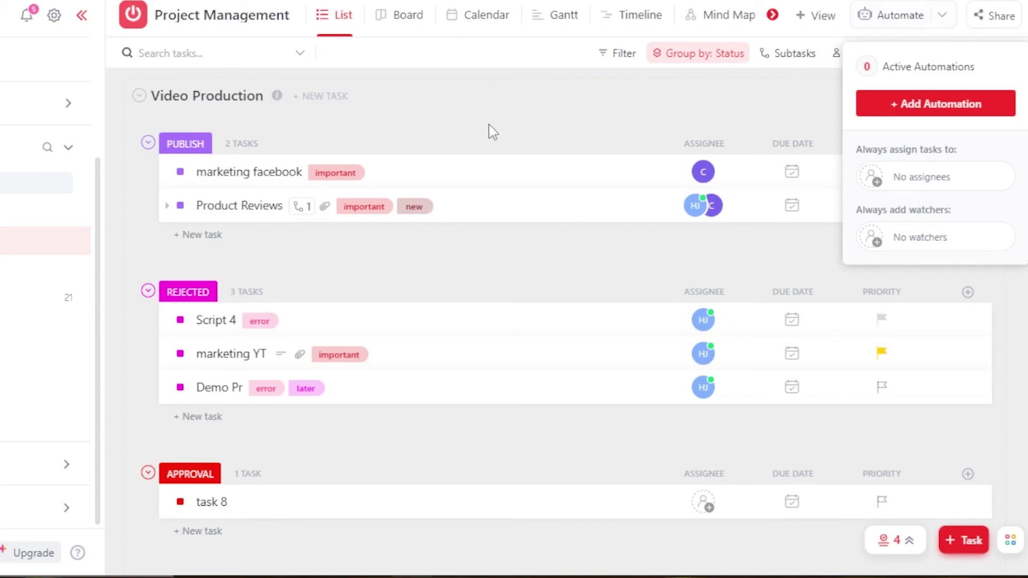
Close the Automate panel and briefly check the Share options, returning to the Video Production list
key(Escape)
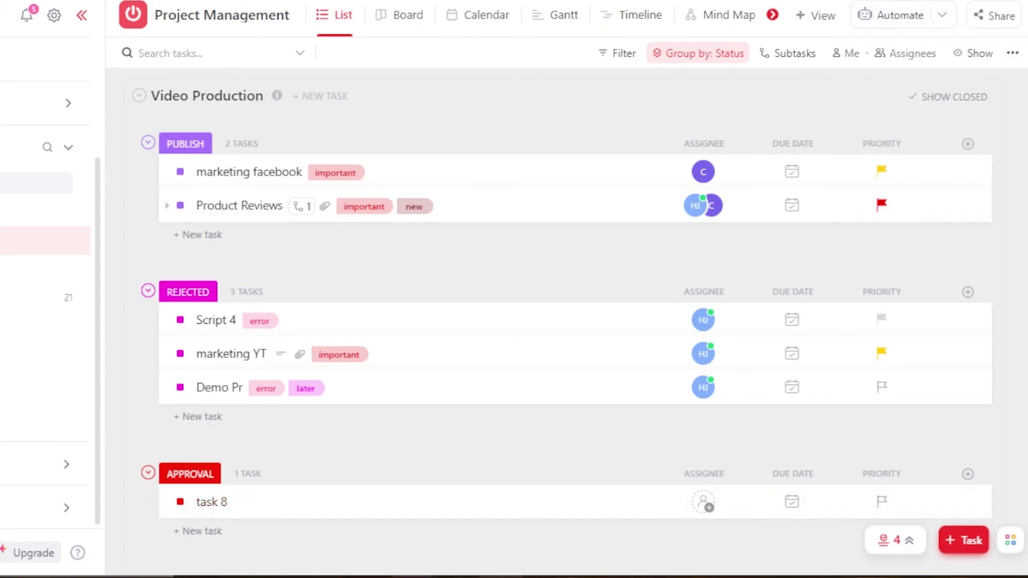
click(992, 20)
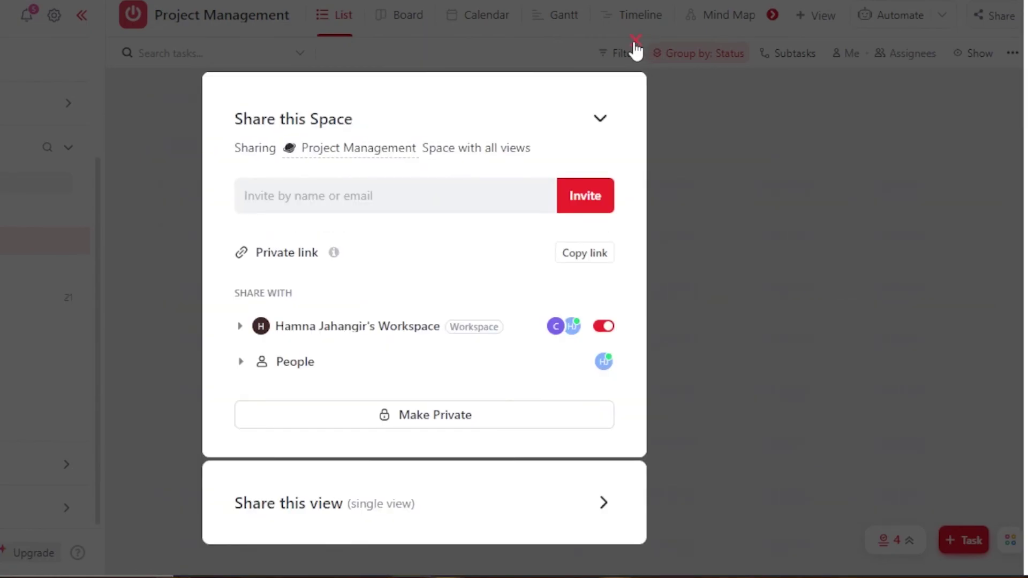
click(636, 43)
scroll(982, 209, down, 5)
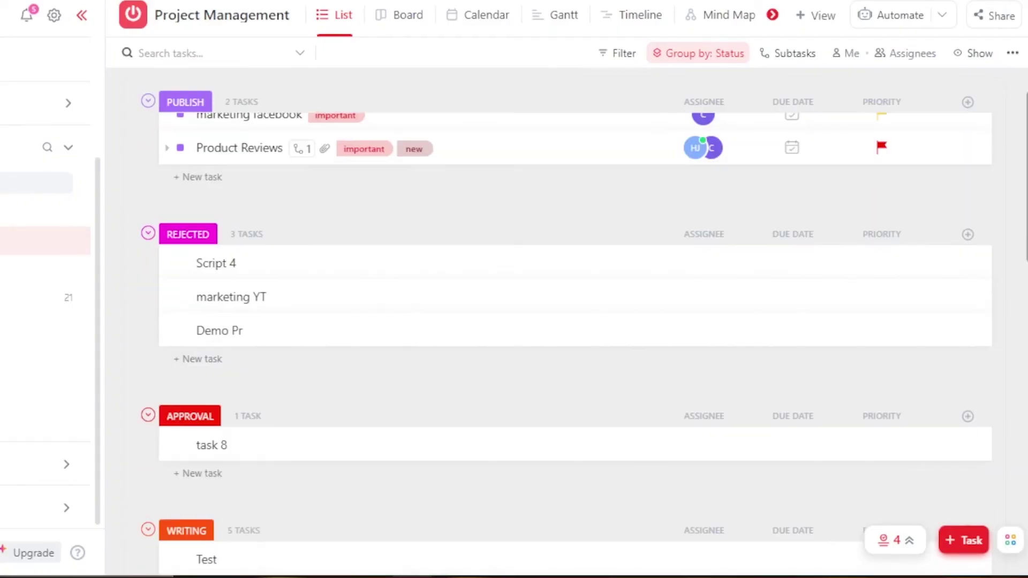
scroll(489, 53, up, 5)
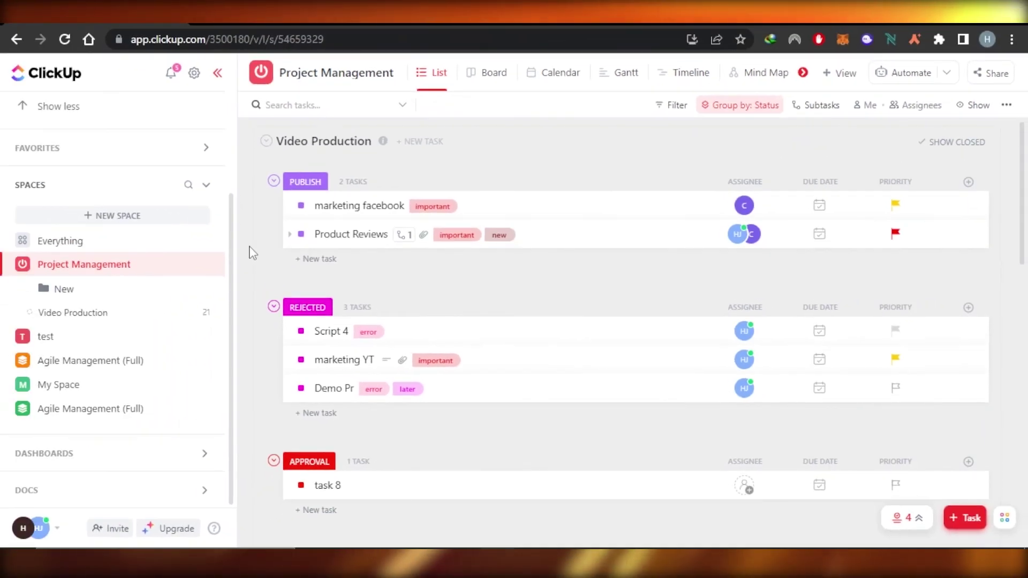
Collapse the sidebar and switch to Board view, showing the OPEN, TO DO, READY, WRITING and IN PROGRESS columns
drag(236, 249, 225, 409)
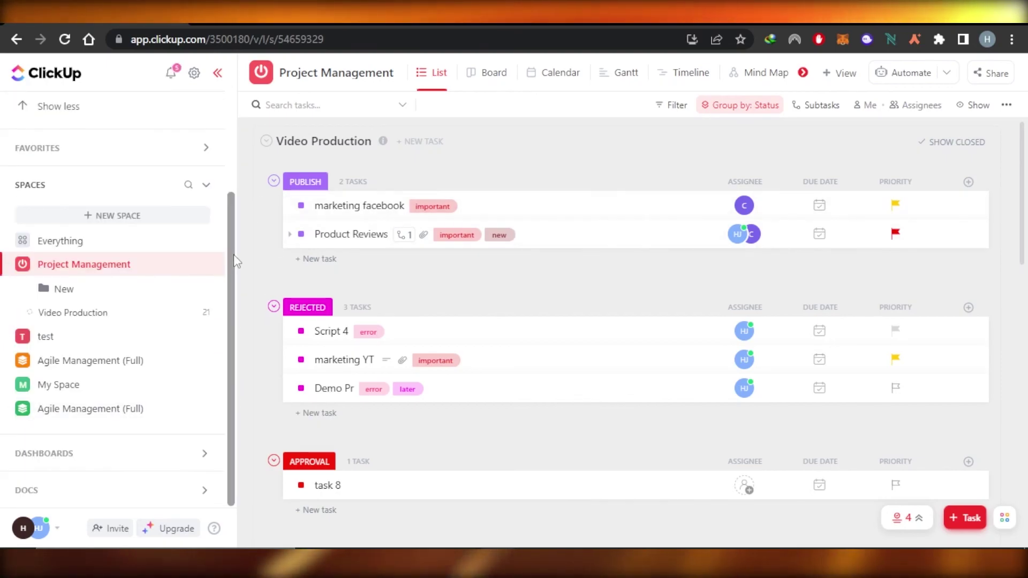
drag(232, 259, 245, 130)
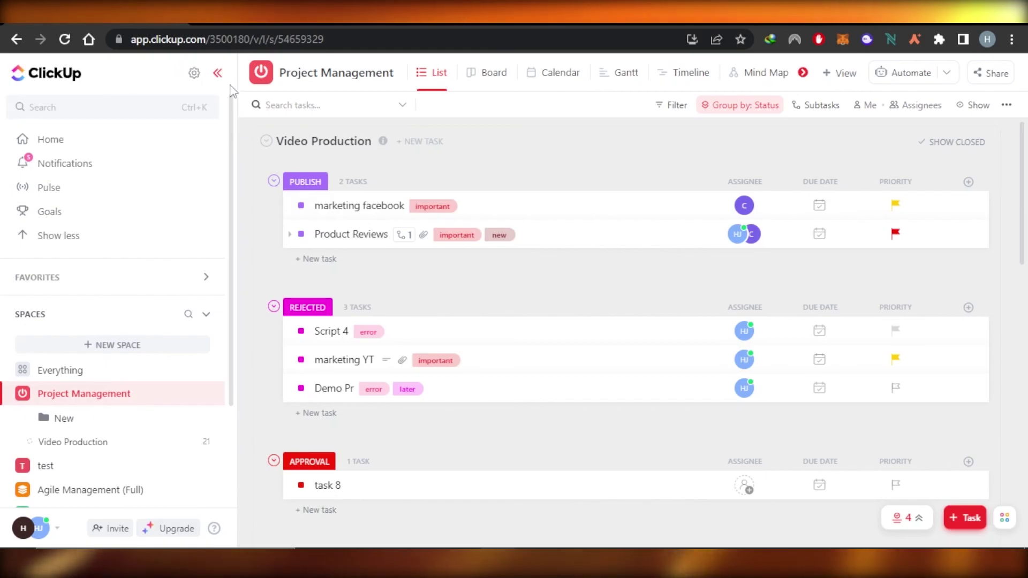
click(217, 74)
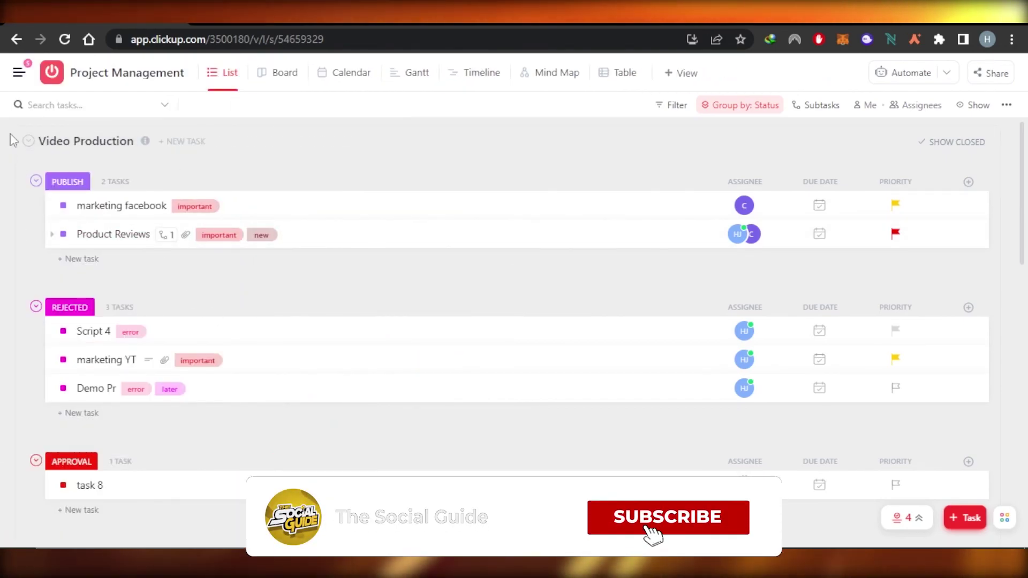
click(285, 80)
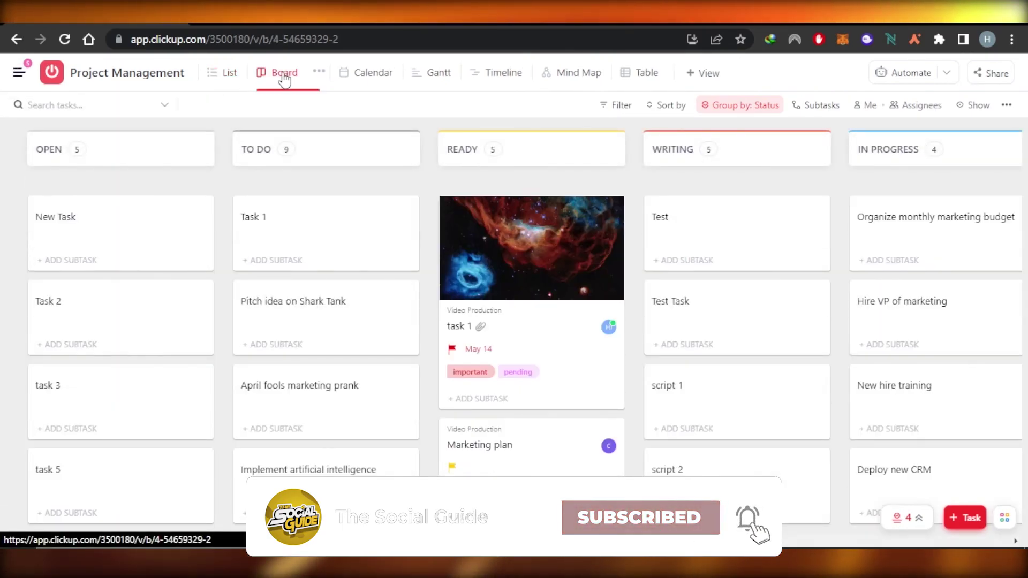